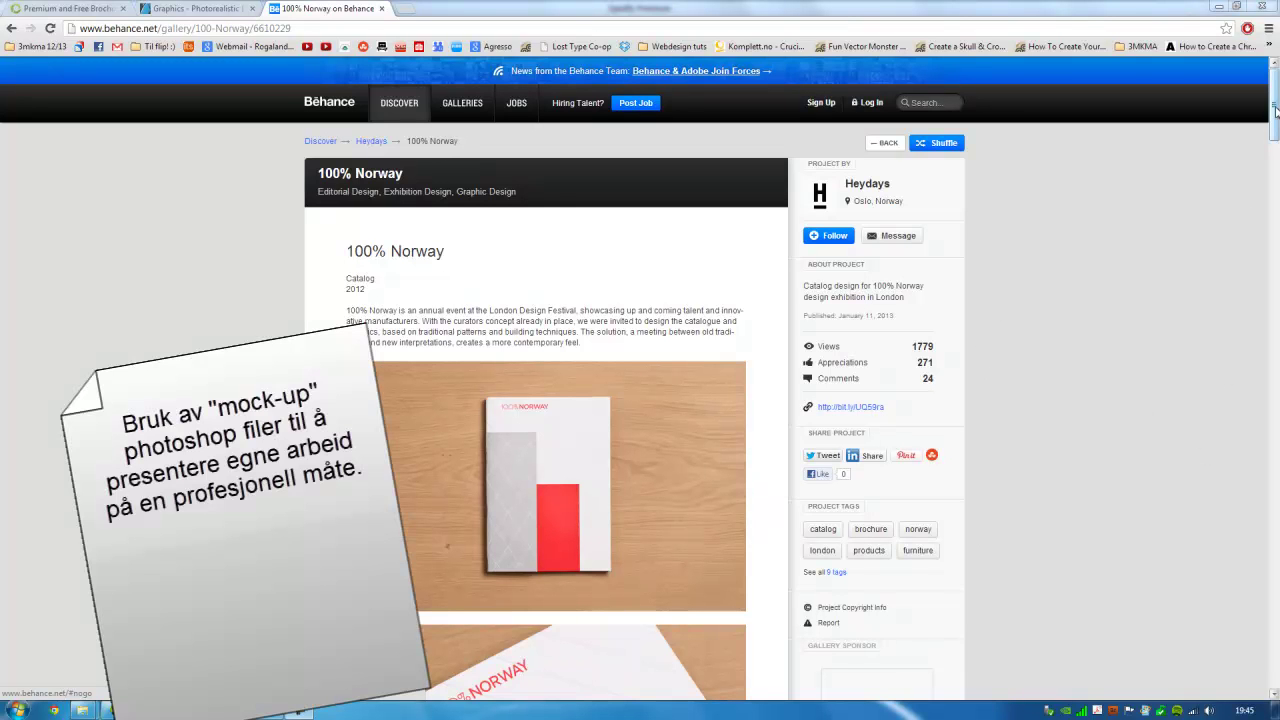
# Step: Filter Behance's Discover gallery to Branding projects
pyautogui.moveTo(1275, 112)
pyautogui.mouseDown()
pyautogui.moveTo(1275, 141)
pyautogui.moveTo(1275, 105)
pyautogui.mouseUp()
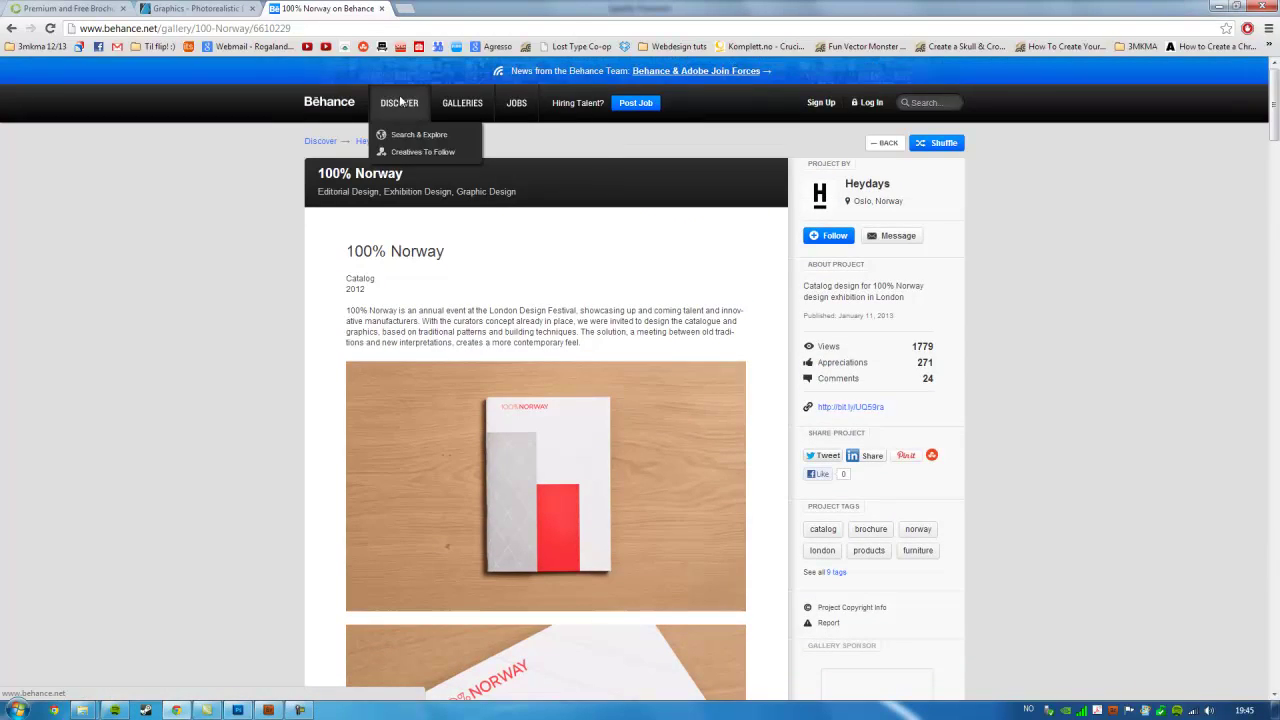
pyautogui.click(323, 103)
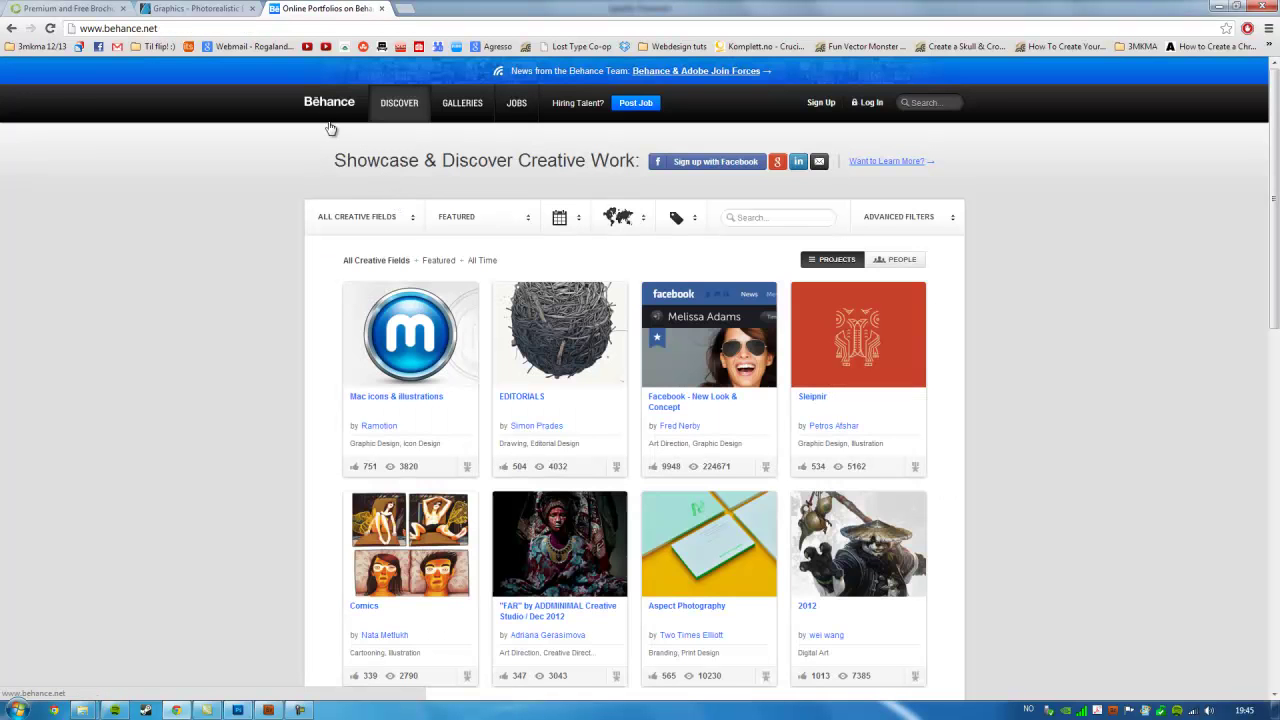
pyautogui.click(382, 219)
pyautogui.click(366, 406)
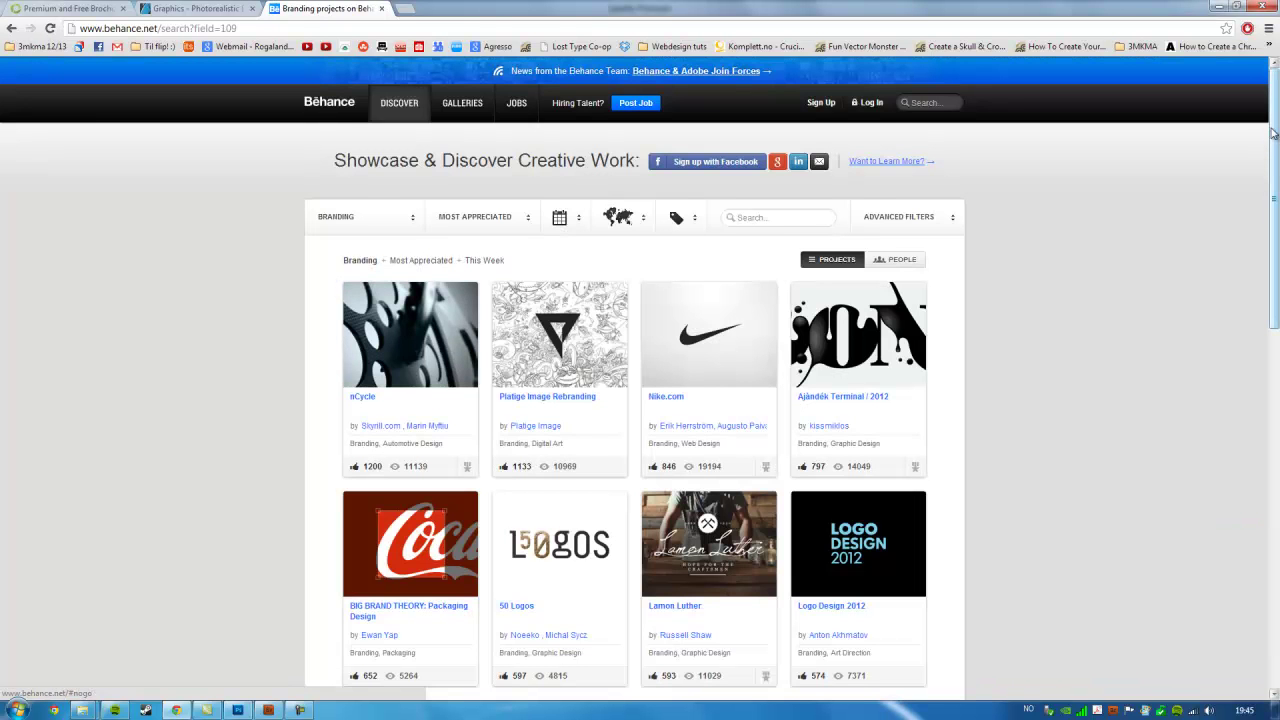
# Step: Scroll the Branding results and open the National Geographic Rebrand project
pyautogui.moveTo(1273, 130); pyautogui.dragTo(1273, 310)
pyautogui.scroll(-2, 1273, 310)
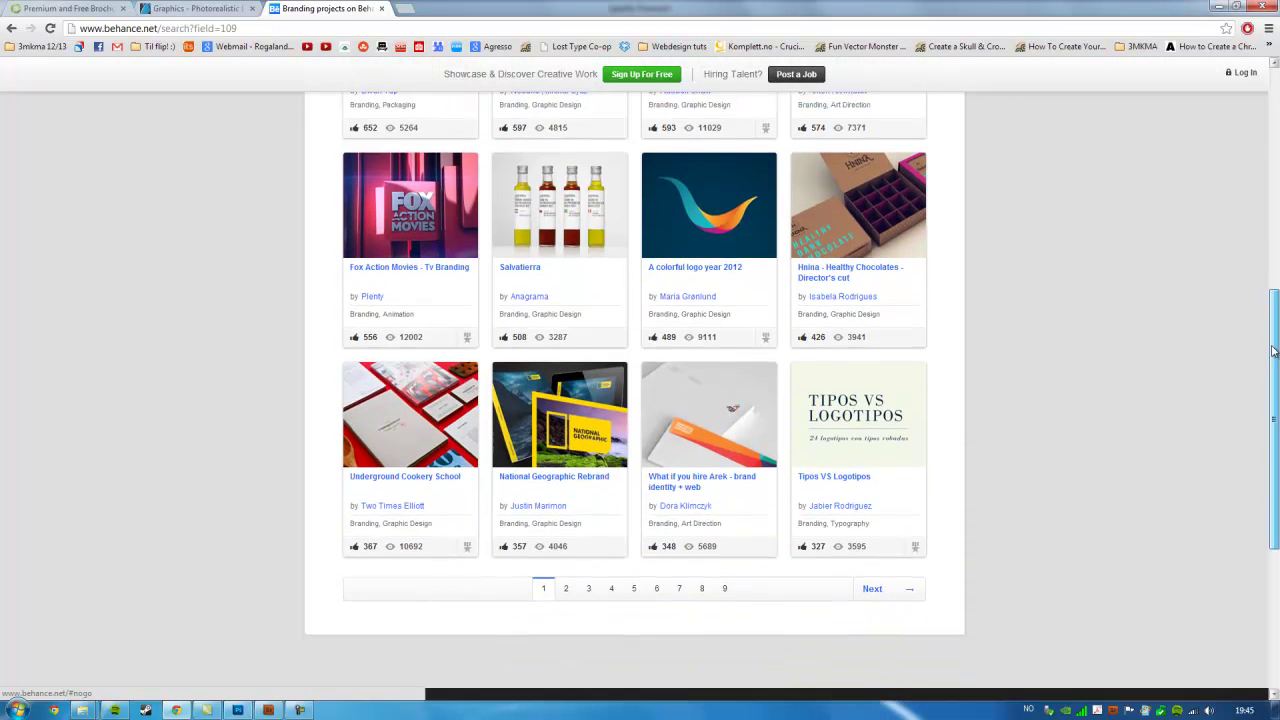
pyautogui.click(547, 320)
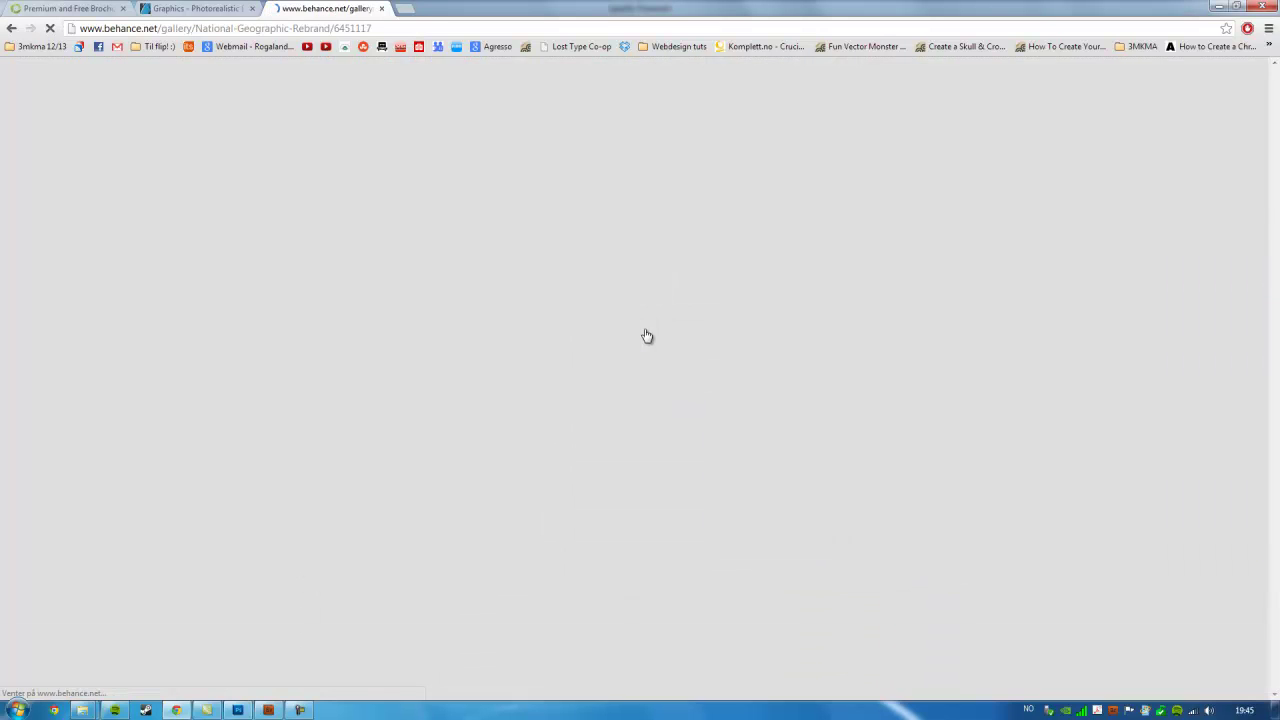
# Step: Scroll the National Geographic Rebrand project to its magazine cover mockups, then start a fresh tab
pyautogui.moveTo(1273, 88); pyautogui.dragTo(1274, 274)
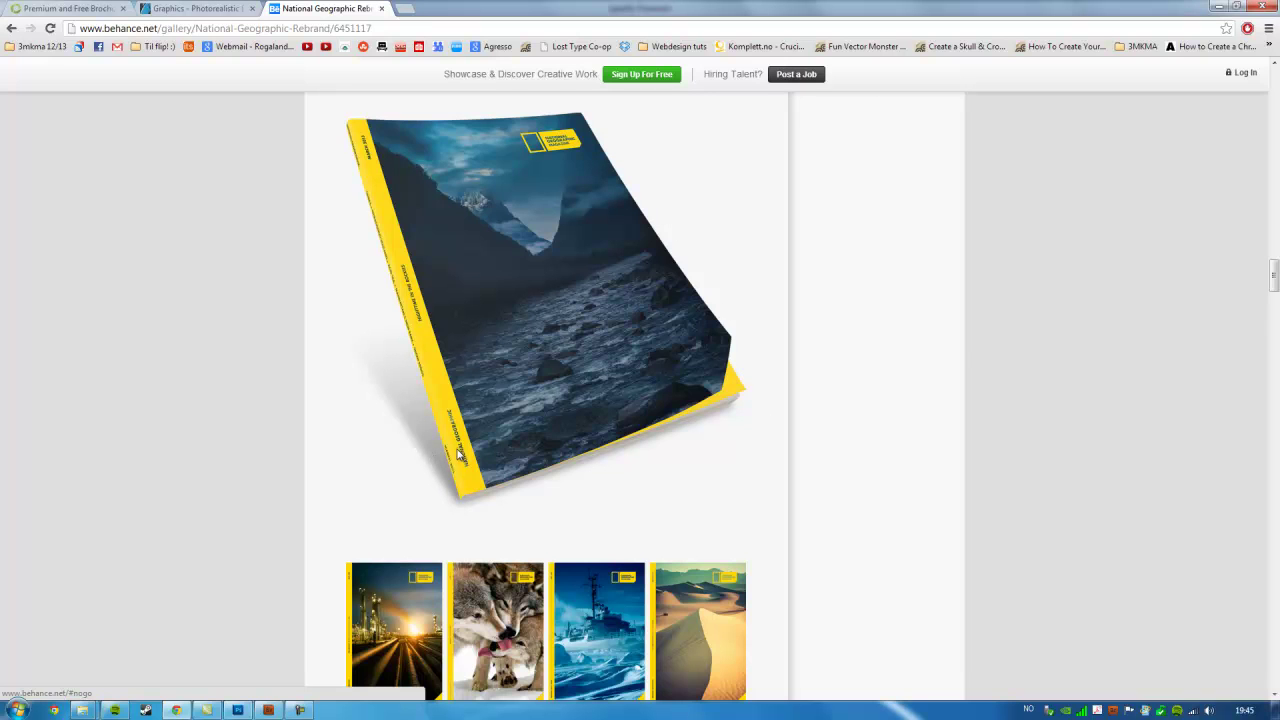
pyautogui.click(403, 12)
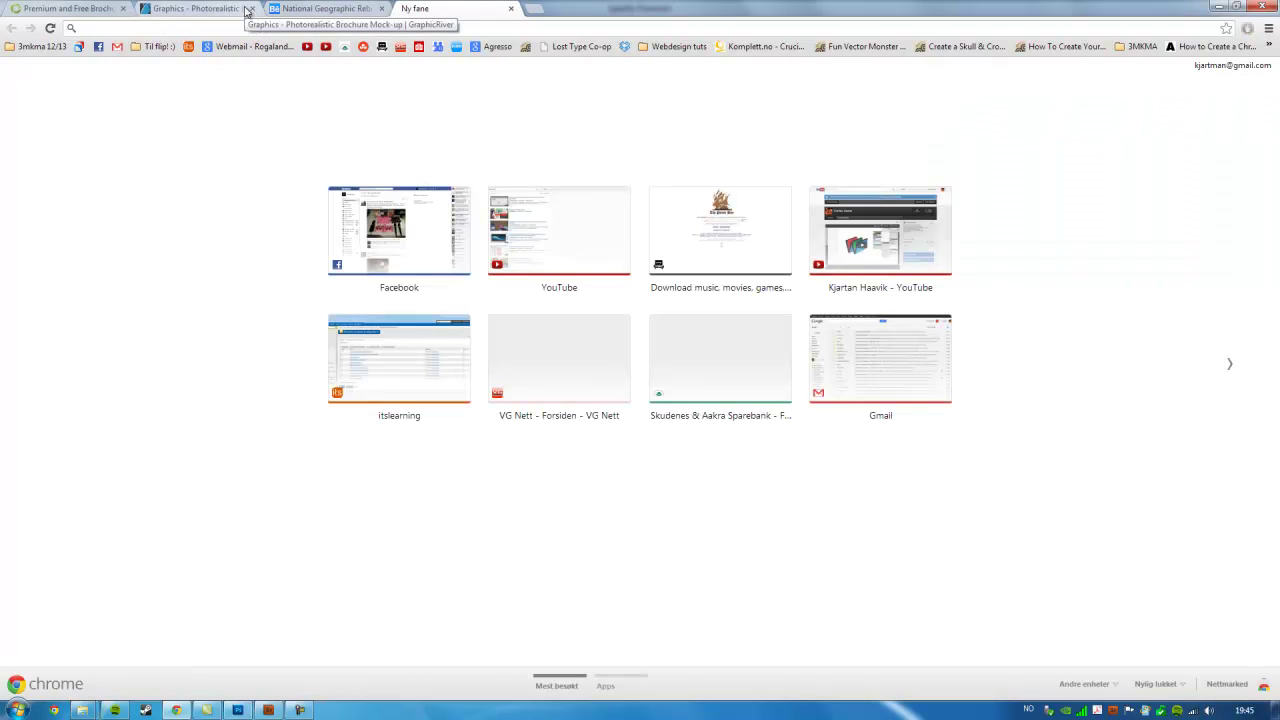
# Step: Search Google for 'mock up brochure' and browse Creattica's Free Vertical Brochure Mock-Up page
pyautogui.write('mock up brochure')
pyautogui.press('Return')
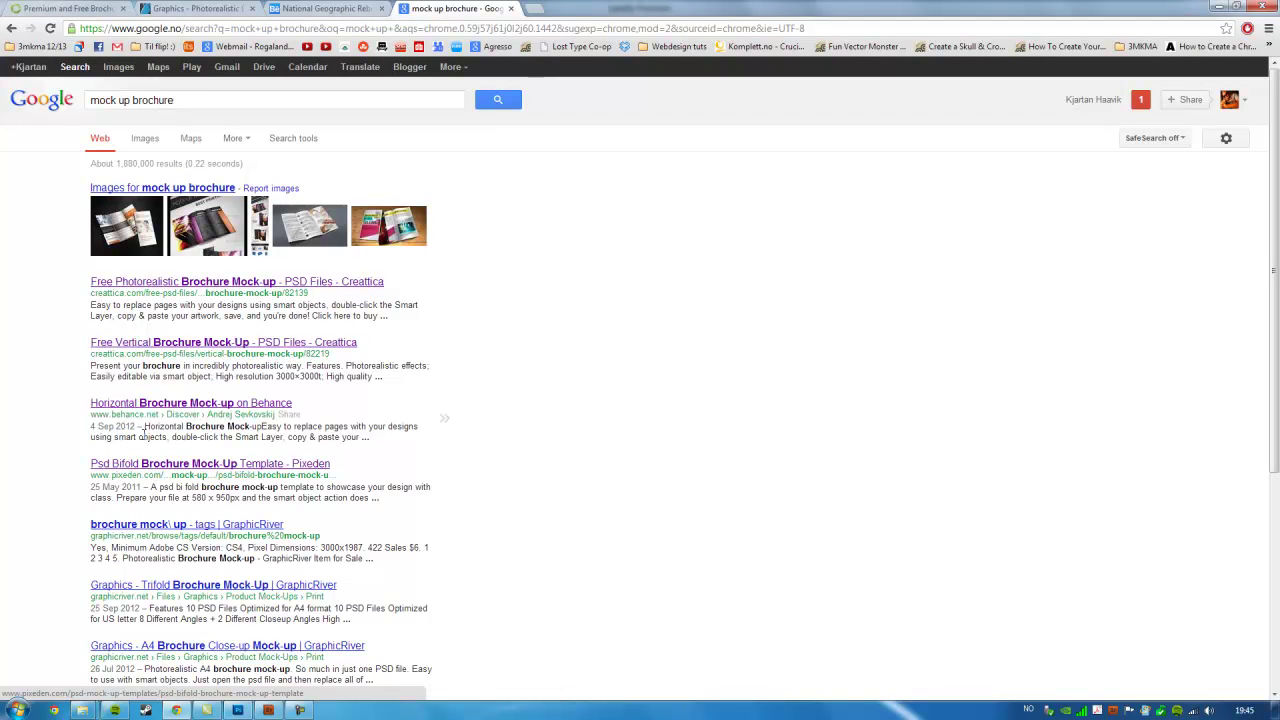
pyautogui.click(143, 343)
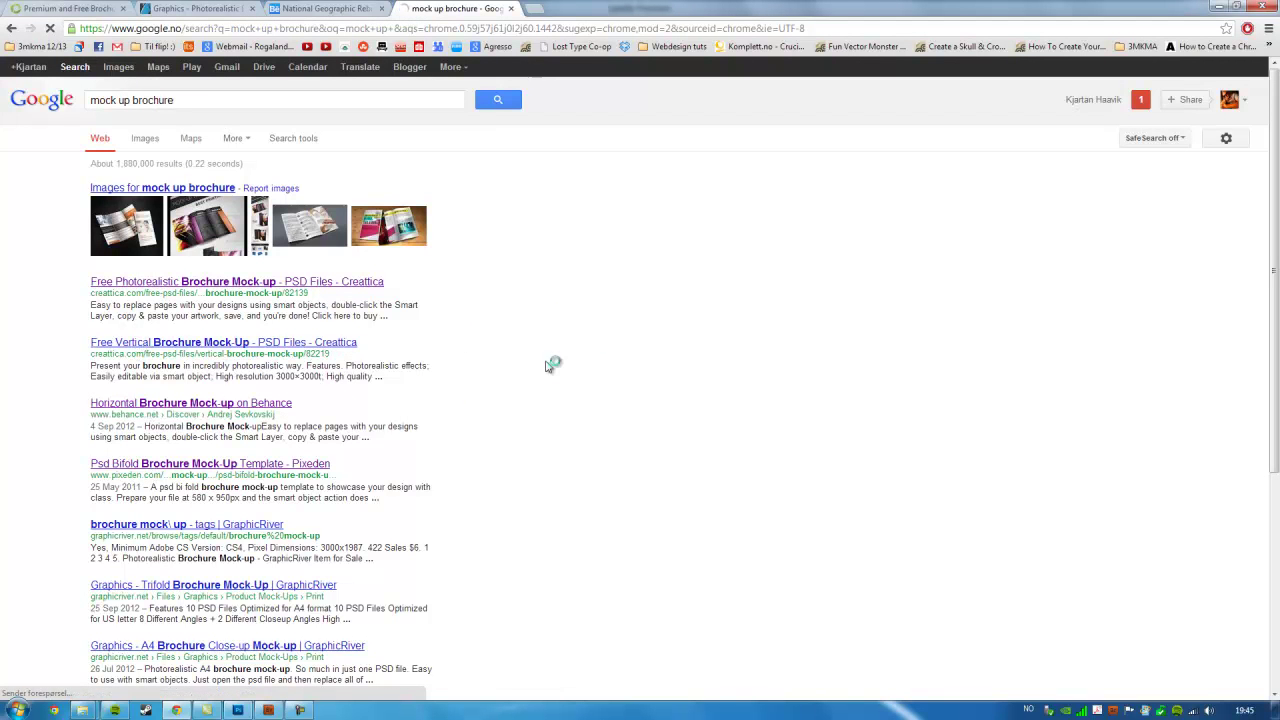
pyautogui.moveTo(1275, 122); pyautogui.dragTo(1277, 345)
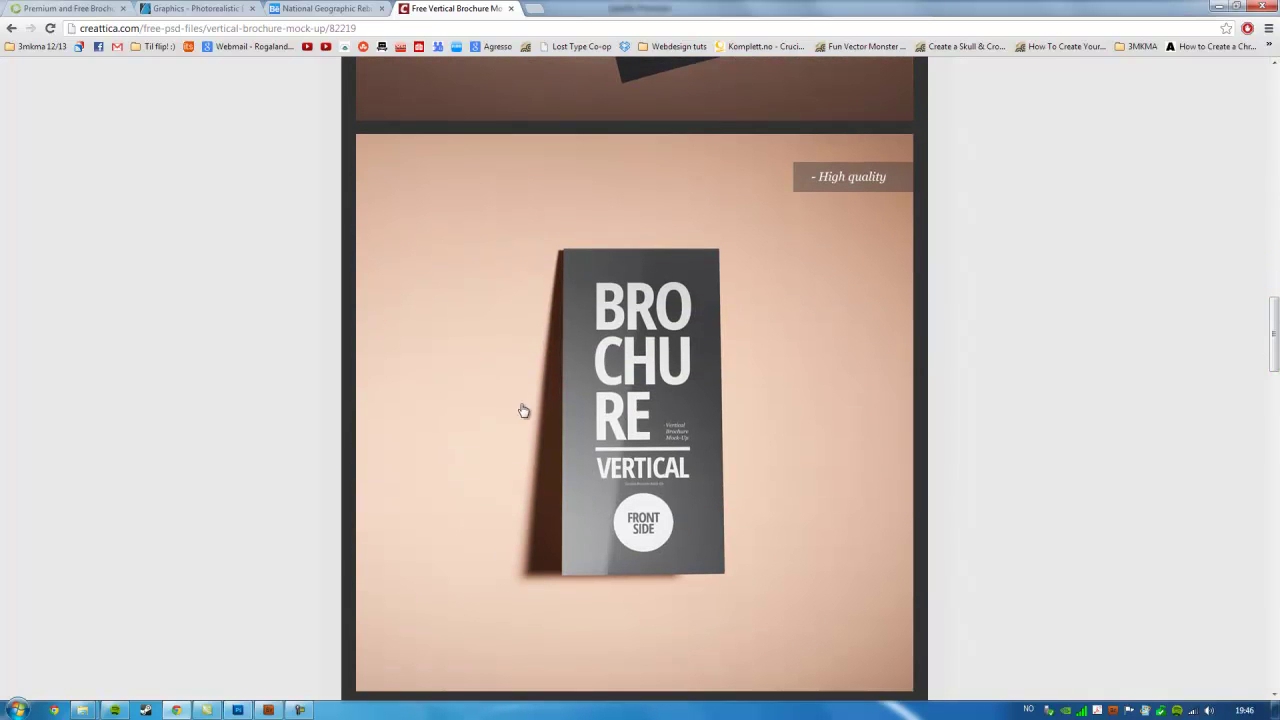
# Step: Visit the Vertical Flyer & Brochure Mock-Up listing on GraphicRiver and review it
pyautogui.moveTo(1276, 330)
pyautogui.mouseDown()
pyautogui.moveTo(1276, 605)
pyautogui.moveTo(1277, 93)
pyautogui.mouseUp()
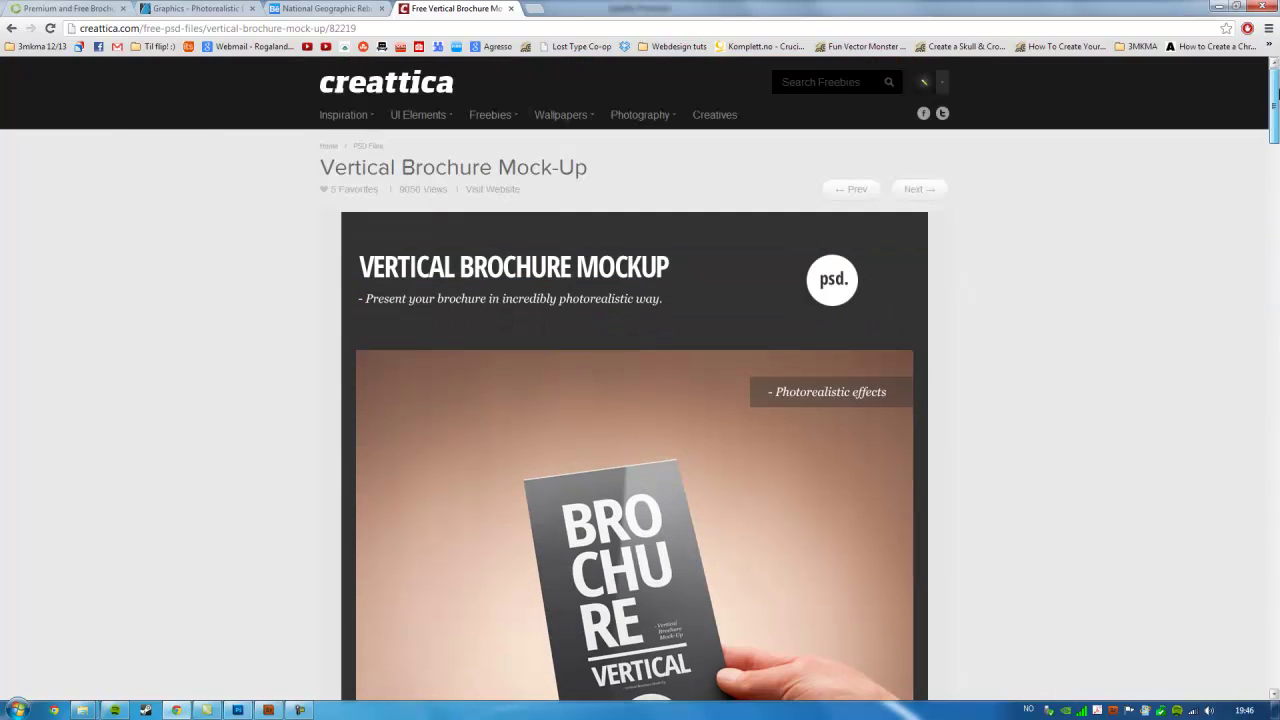
pyautogui.click(838, 298)
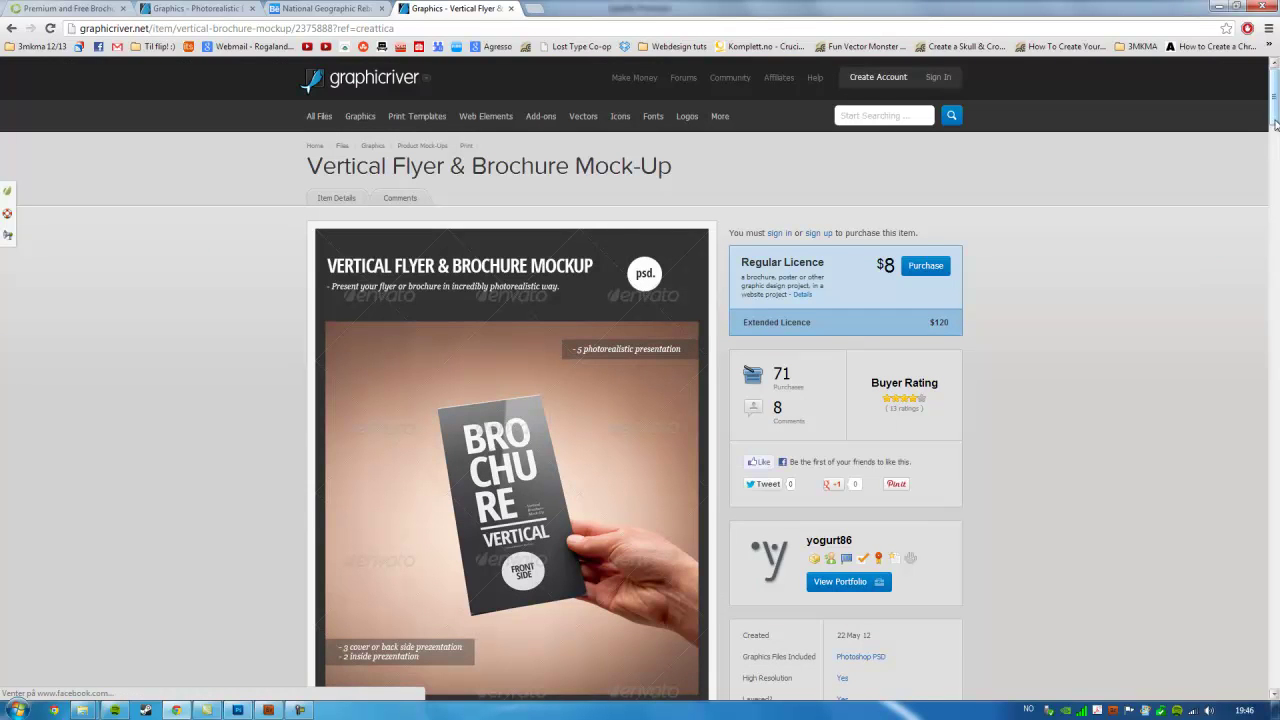
pyautogui.scroll(-2, 1039, 118)
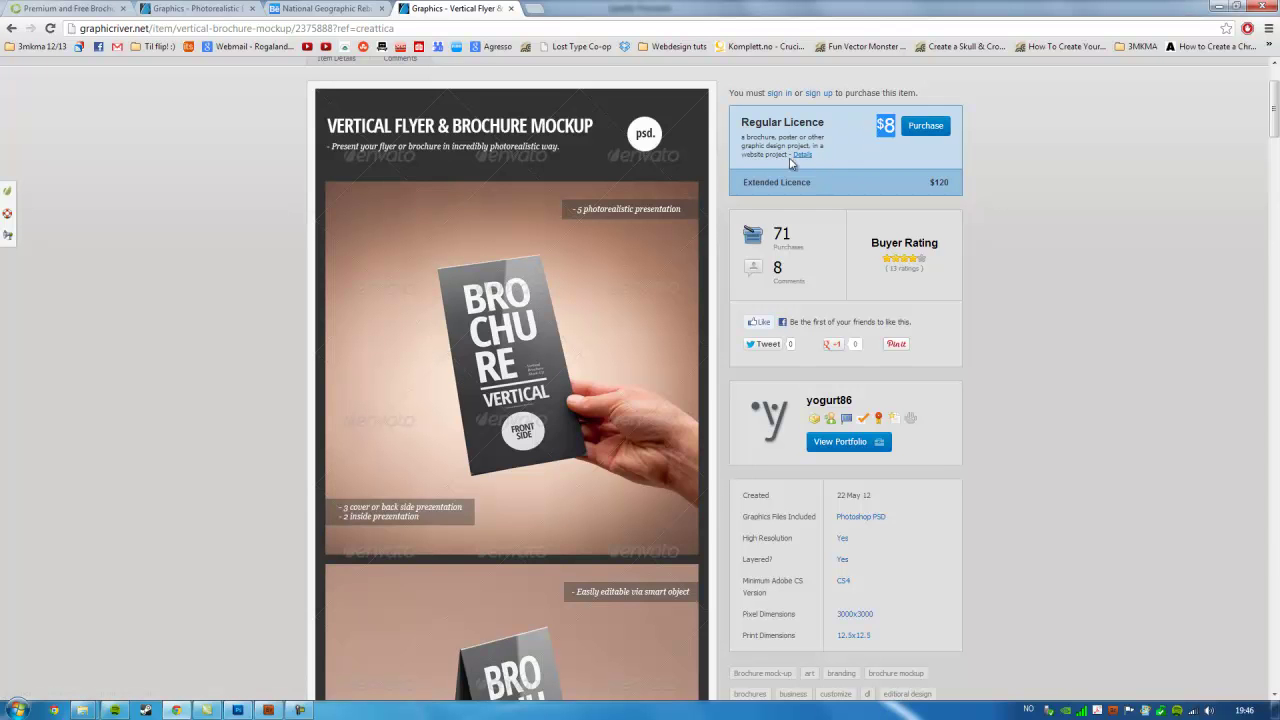
pyautogui.click(189, 334)
# Step: Close the Vertical Flyer, National Geographic and Photorealistic Brochure Mock-up tabs
pyautogui.click(511, 8)
pyautogui.click(381, 8)
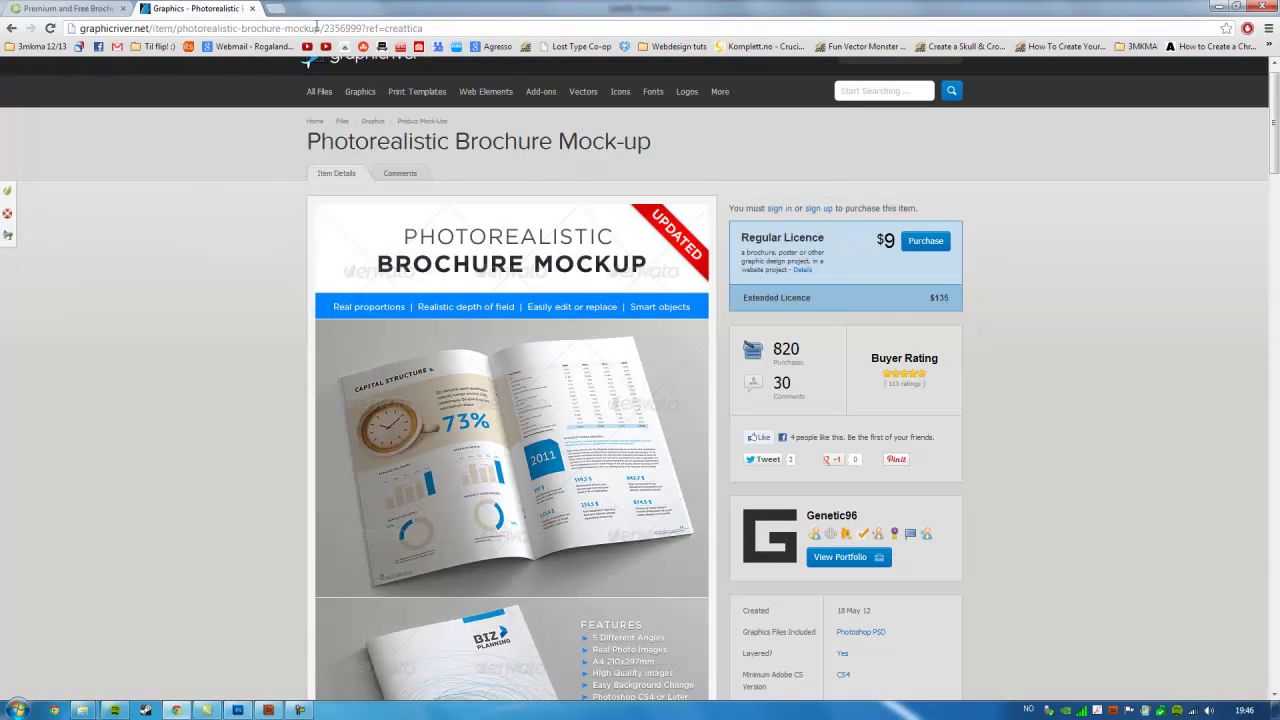
pyautogui.click(254, 9)
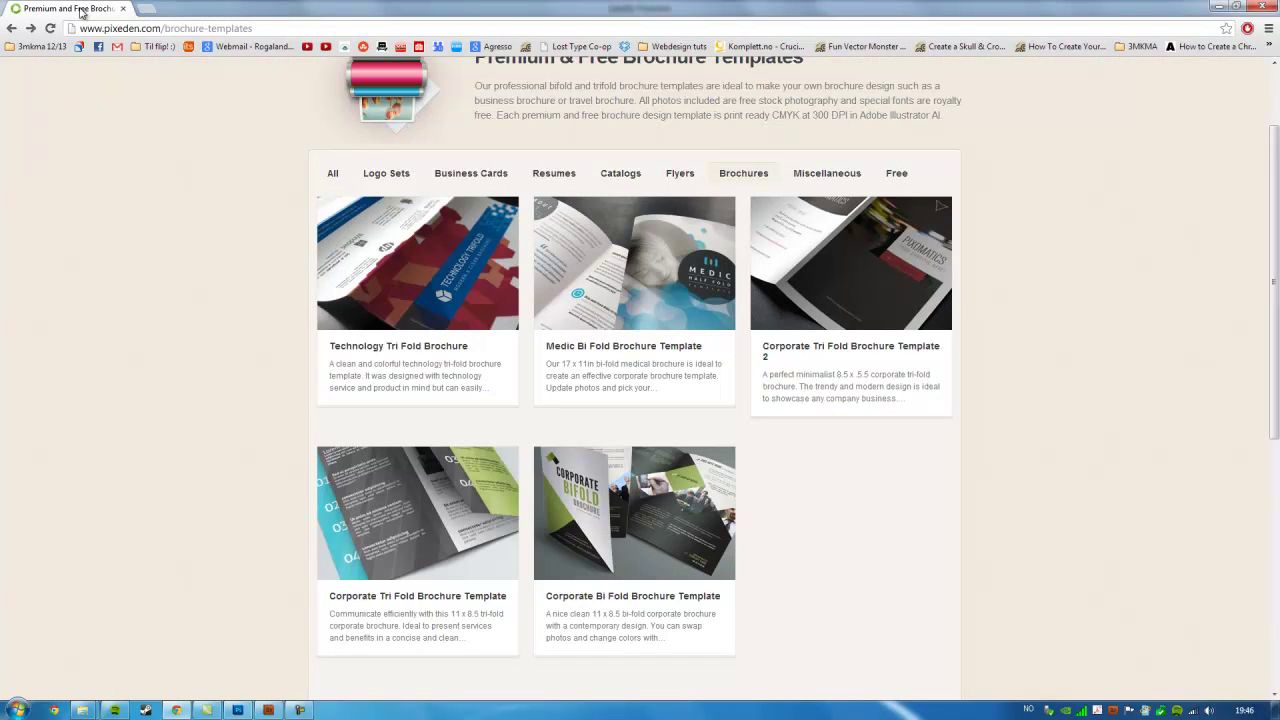
# Step: Check Pixeden's Technology Tri Fold Brochure template, then bring up the bi-fold mock-up in Photoshop
pyautogui.moveTo(1266, 162); pyautogui.dragTo(1268, 105)
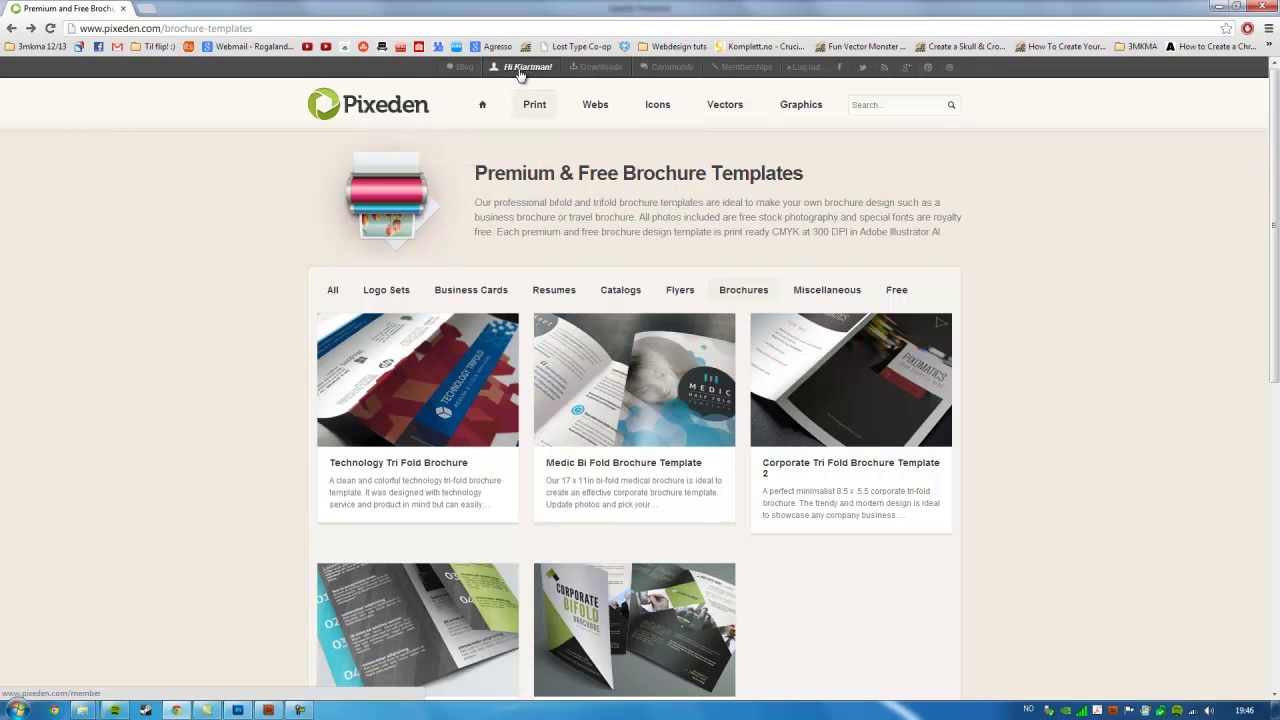
pyautogui.moveTo(534, 104)
pyautogui.click(633, 170)
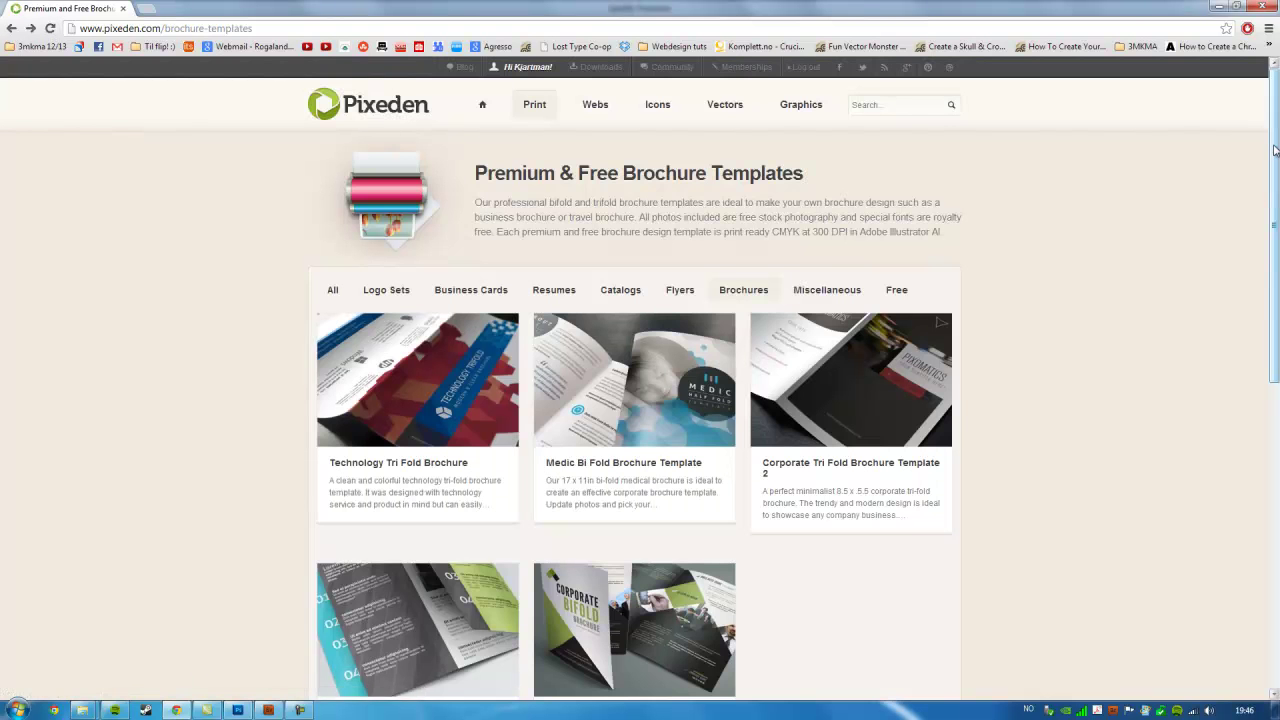
pyautogui.scroll(-3, 858, 155)
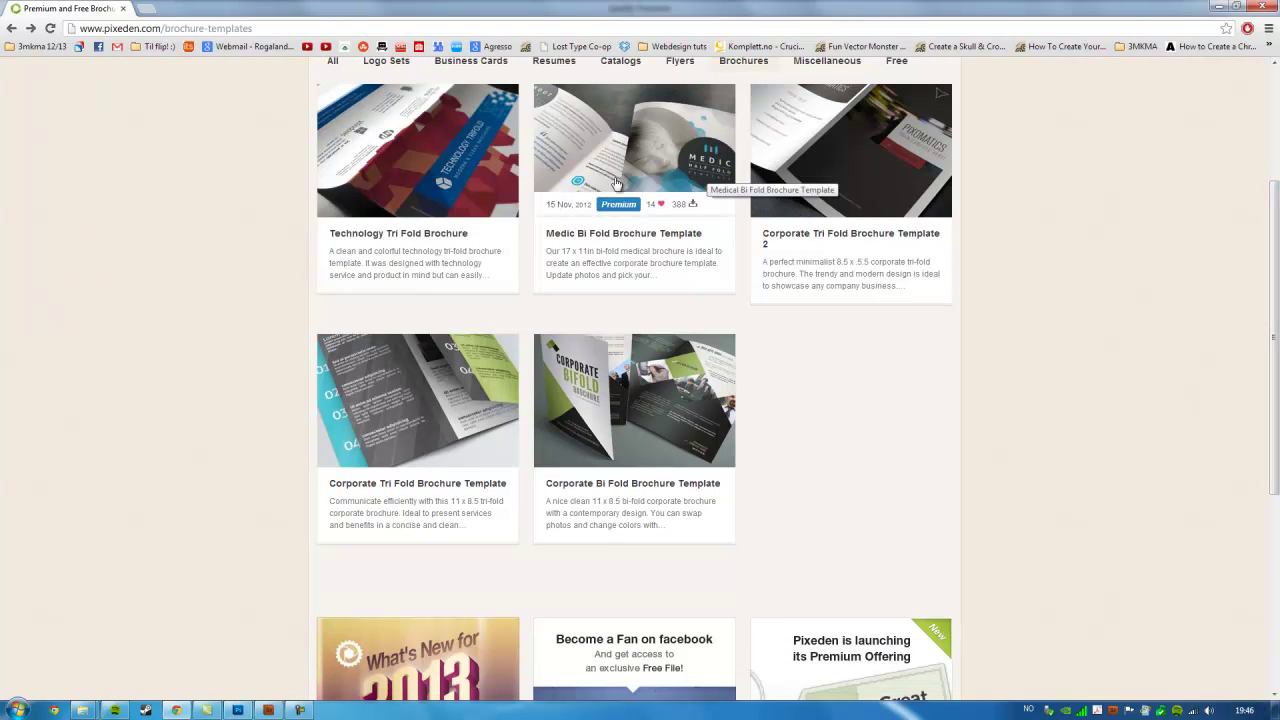
pyautogui.click(408, 146)
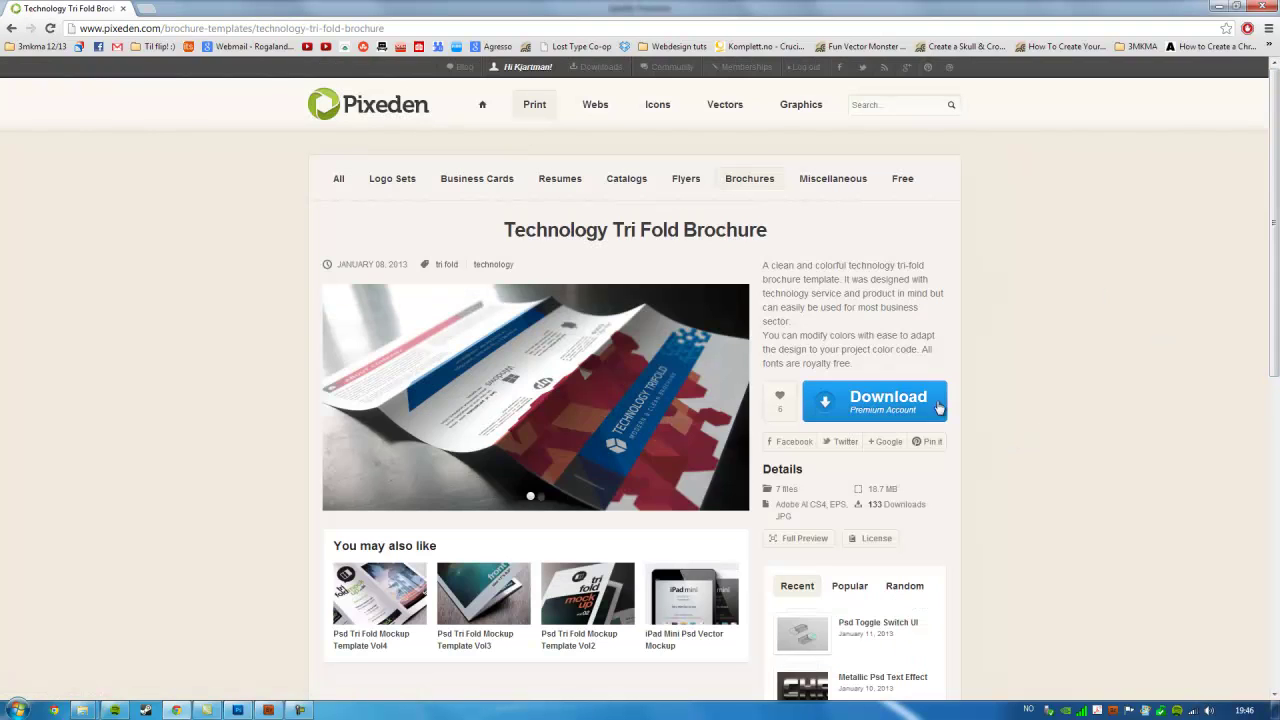
pyautogui.hotkey('alt', 'Left')
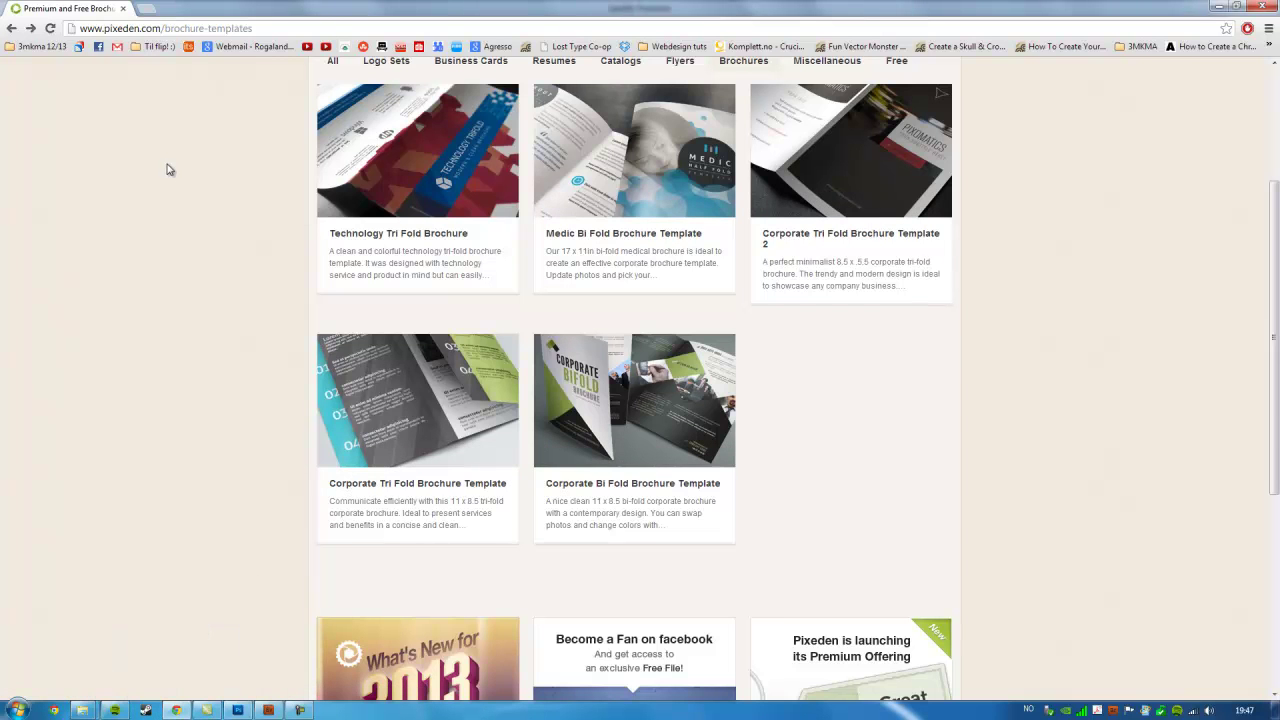
pyautogui.click(237, 710)
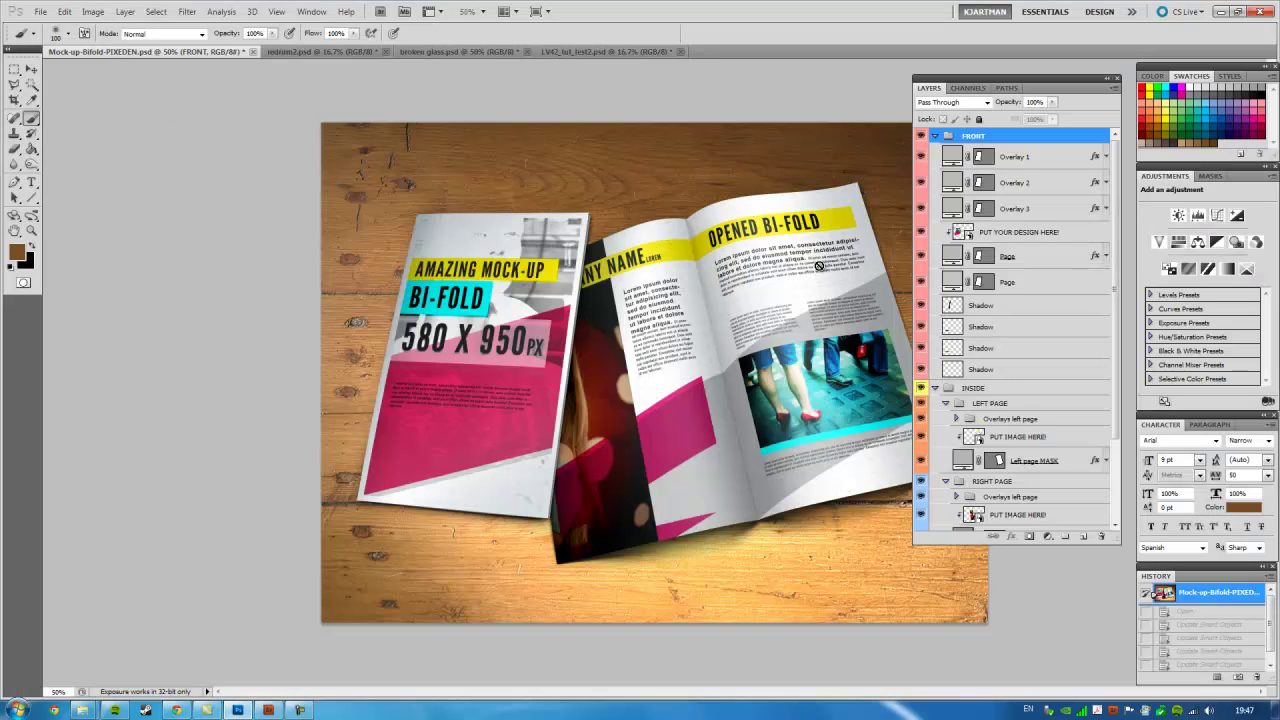
# Step: Collapse FRONT and INSIDE, re-expand FRONT, and select its PUT YOUR DESIGN HERE! smart object
pyautogui.moveTo(1116, 158)
pyautogui.mouseDown()
pyautogui.moveTo(1123, 286)
pyautogui.moveTo(1118, 196)
pyautogui.mouseUp()
pyautogui.click(935, 136)
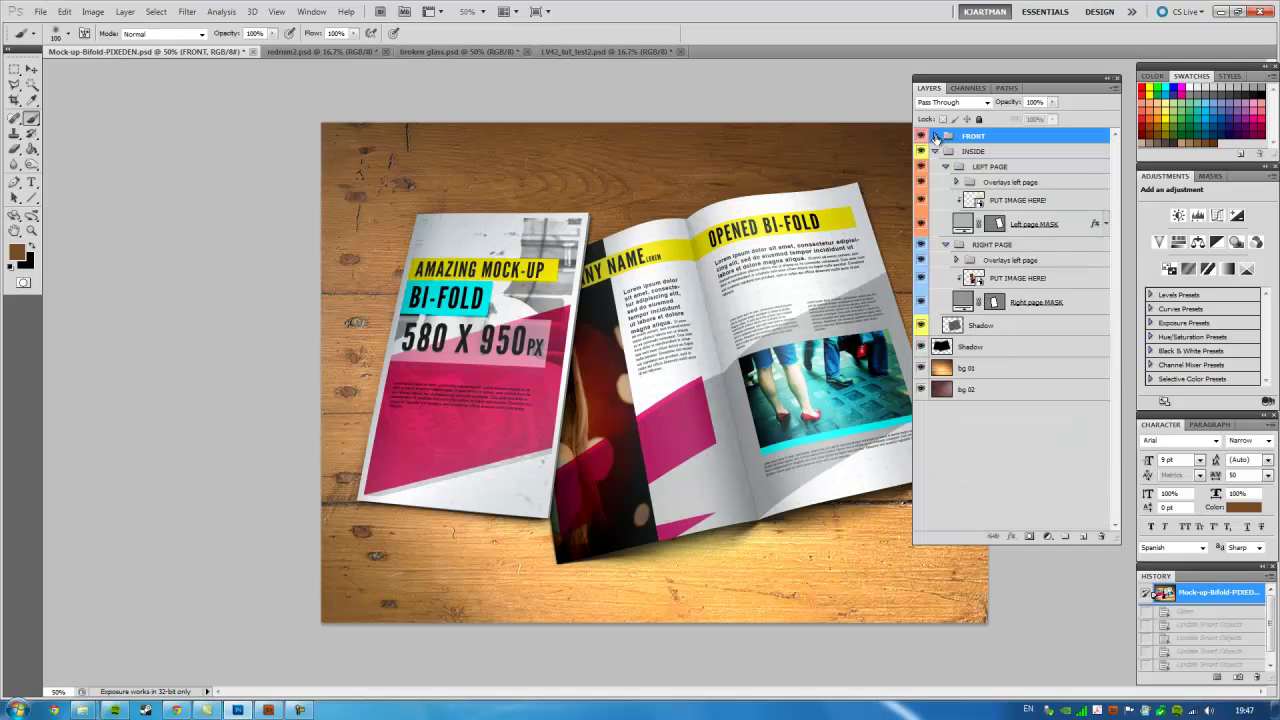
pyautogui.click(935, 151)
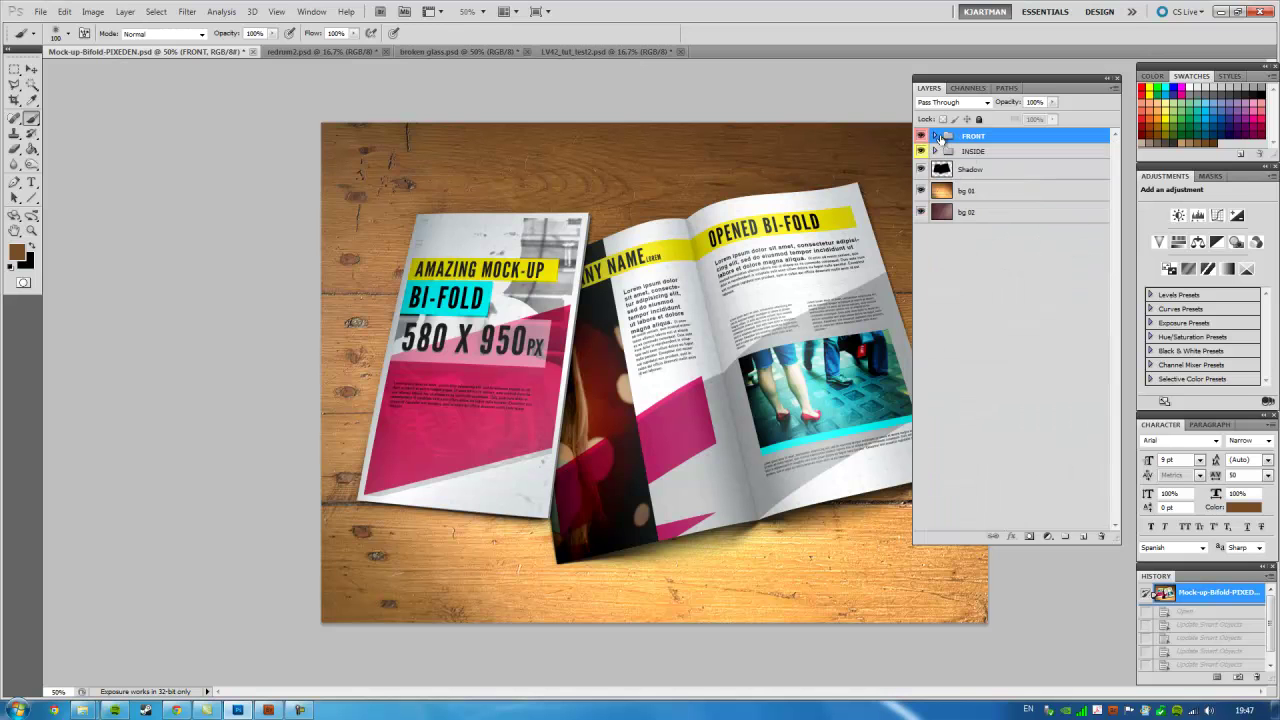
pyautogui.click(935, 136)
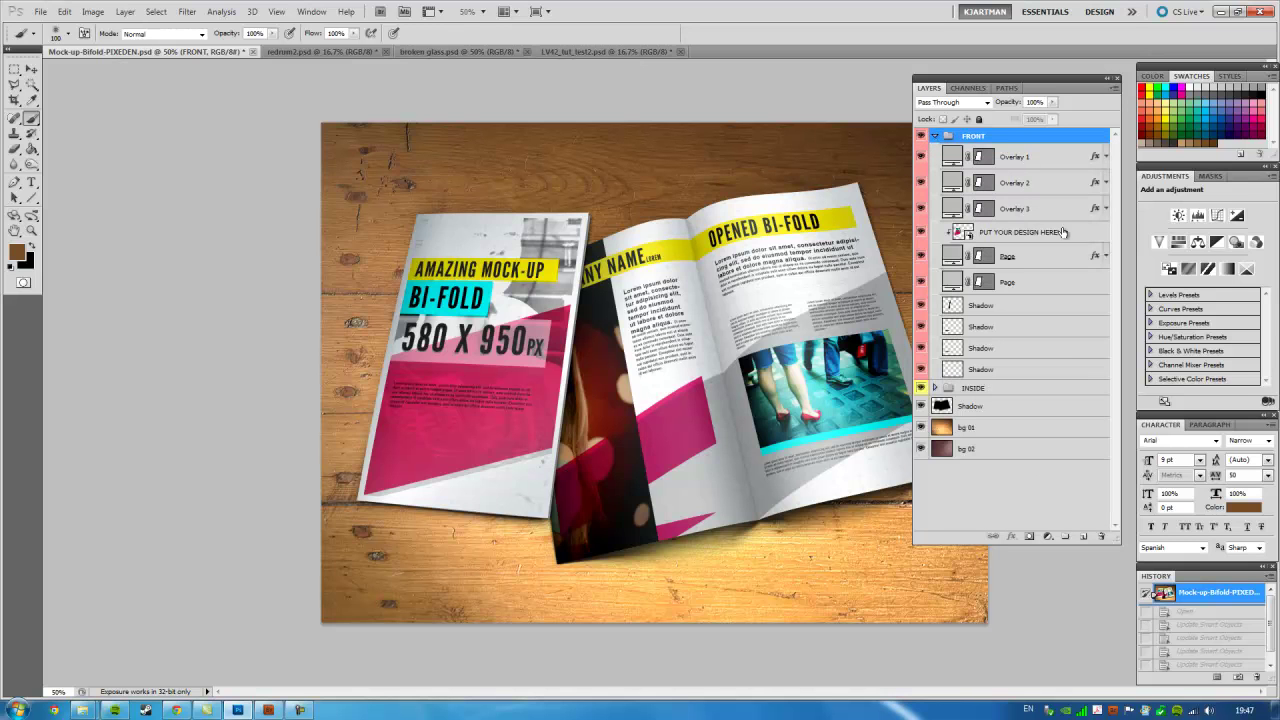
pyautogui.click(975, 233)
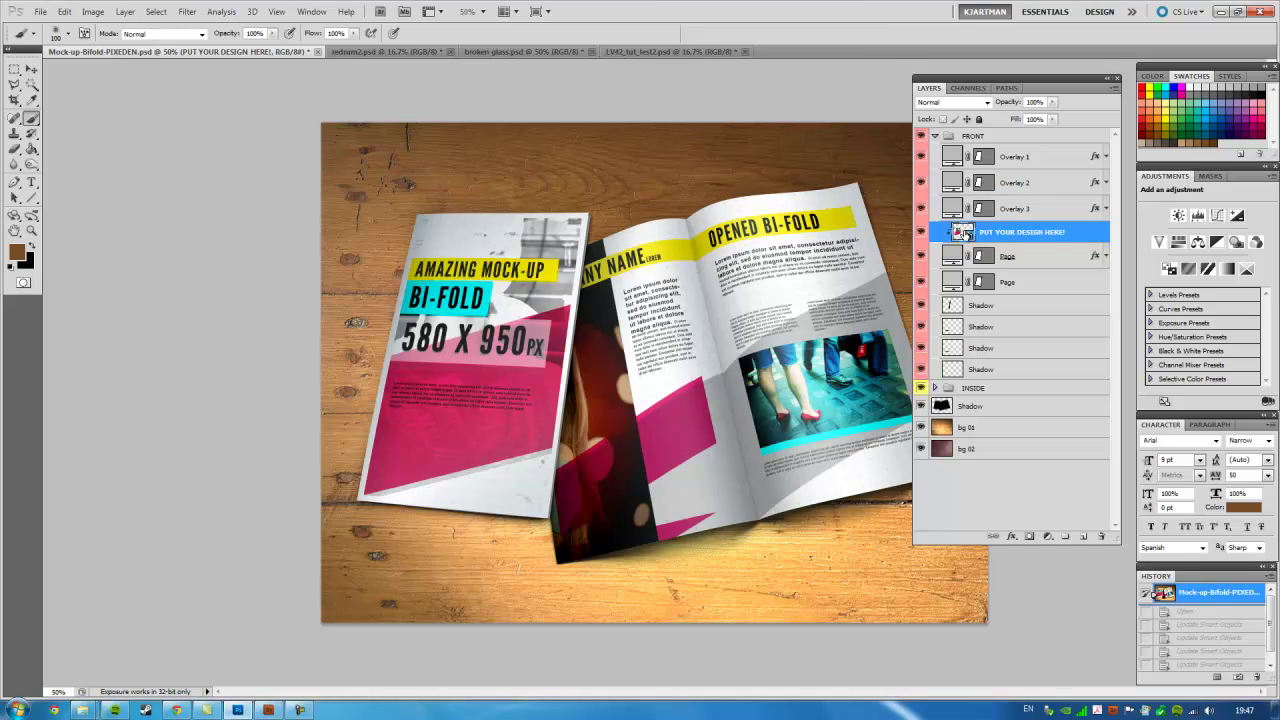
# Step: Open the PUT YOUR DESIGN HERE! smart object's contents, dismissing the save notice and missing-fonts warning
pyautogui.doubleClick(963, 233)
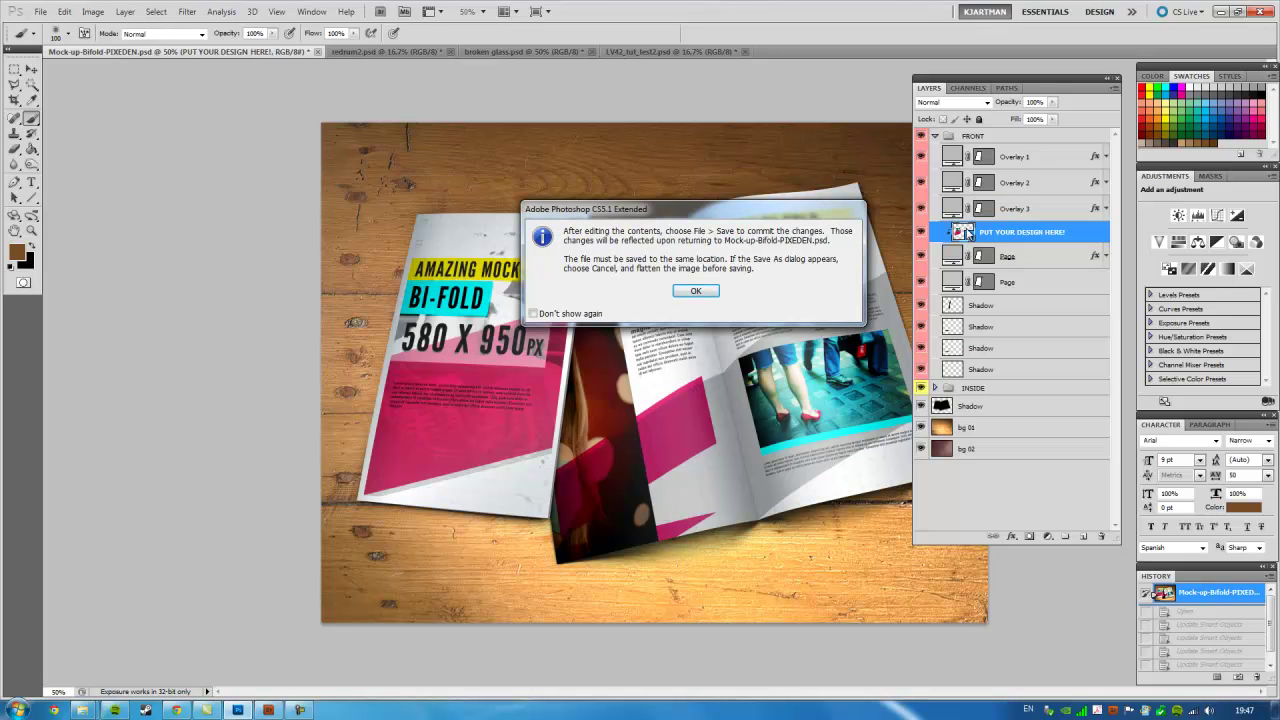
pyautogui.click(690, 290)
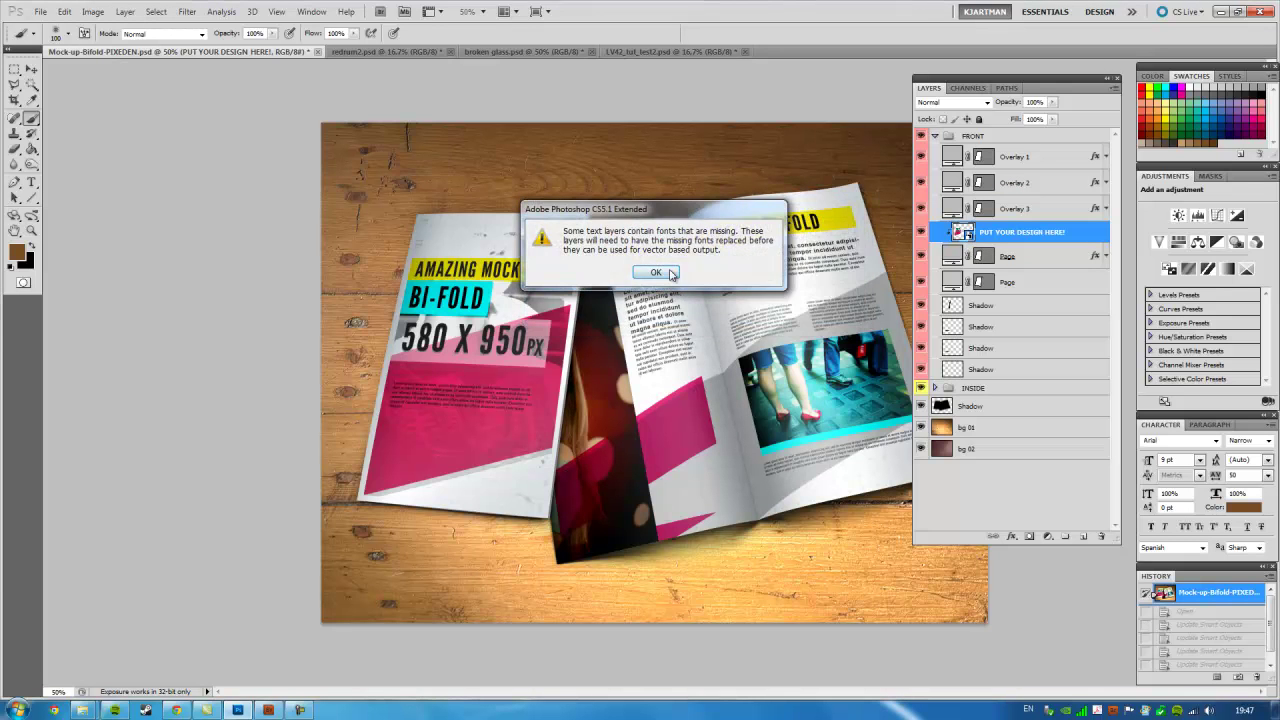
pyautogui.click(664, 276)
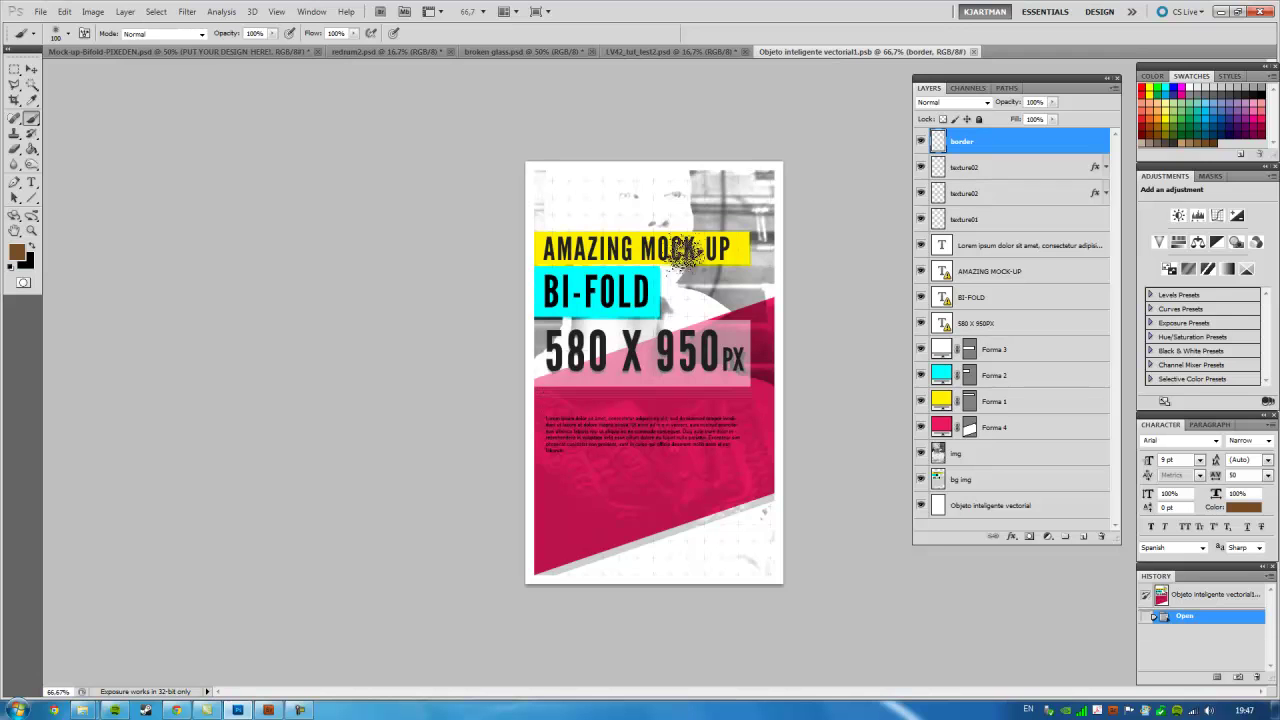
# Step: Select the entire REDRUM poster canvas in redrum2.psd for copying
pyautogui.click(353, 51)
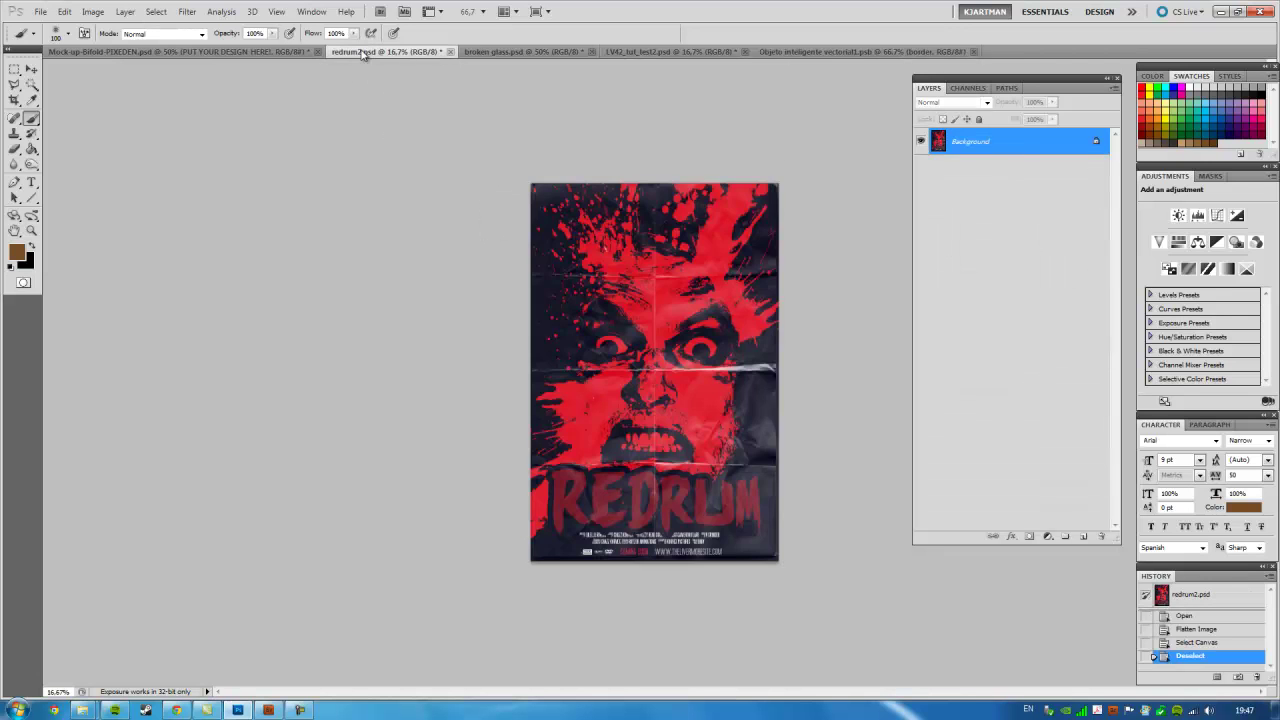
pyautogui.click(515, 51)
pyautogui.click(643, 52)
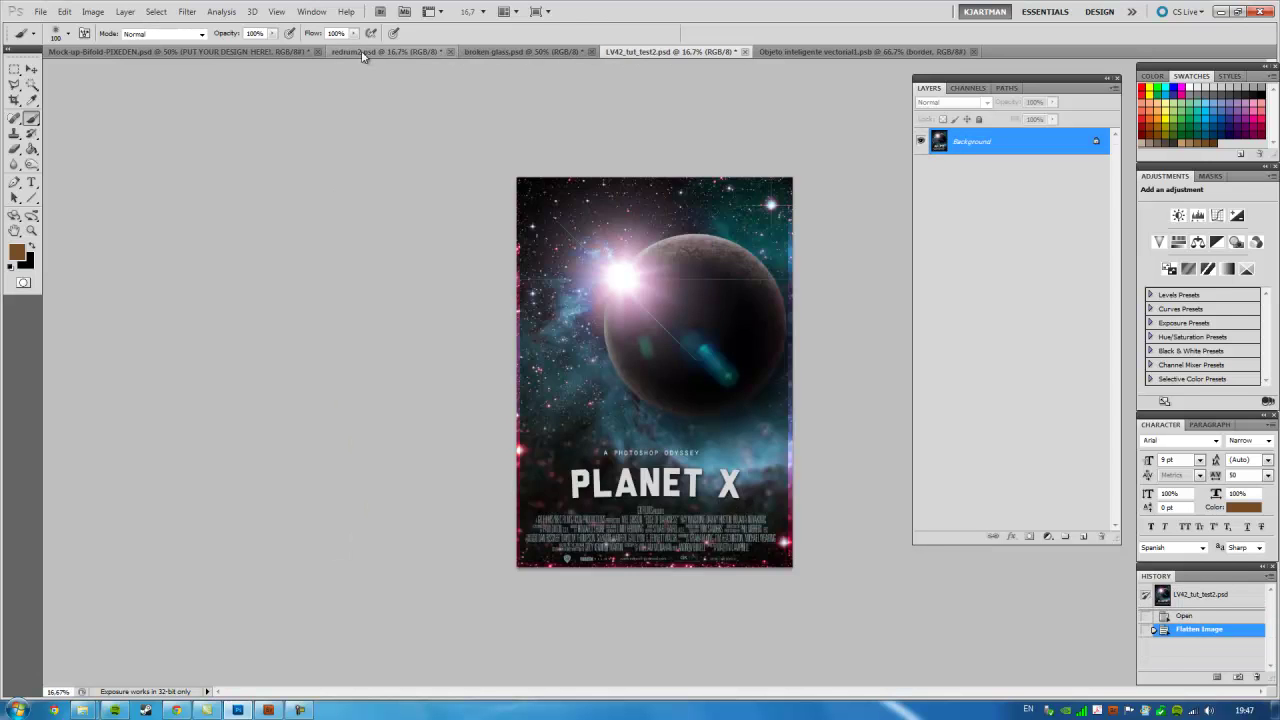
pyautogui.click(363, 52)
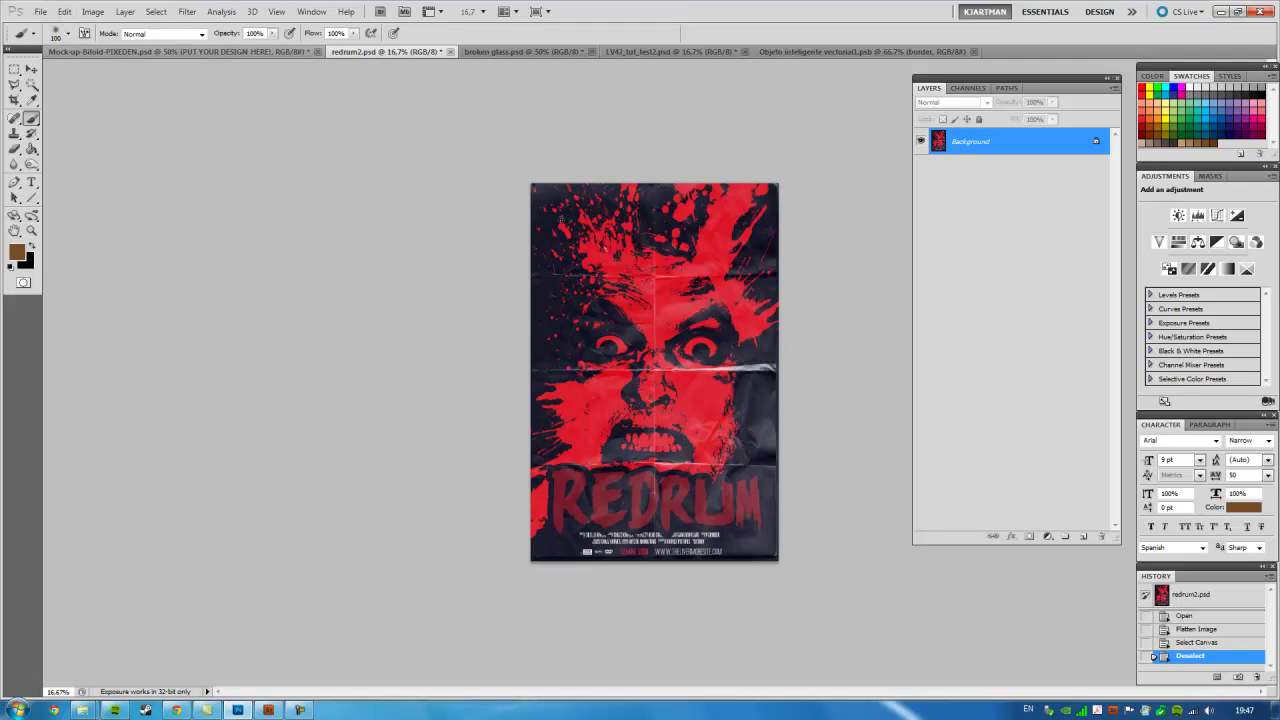
pyautogui.hotkey('ctrl', 'a')
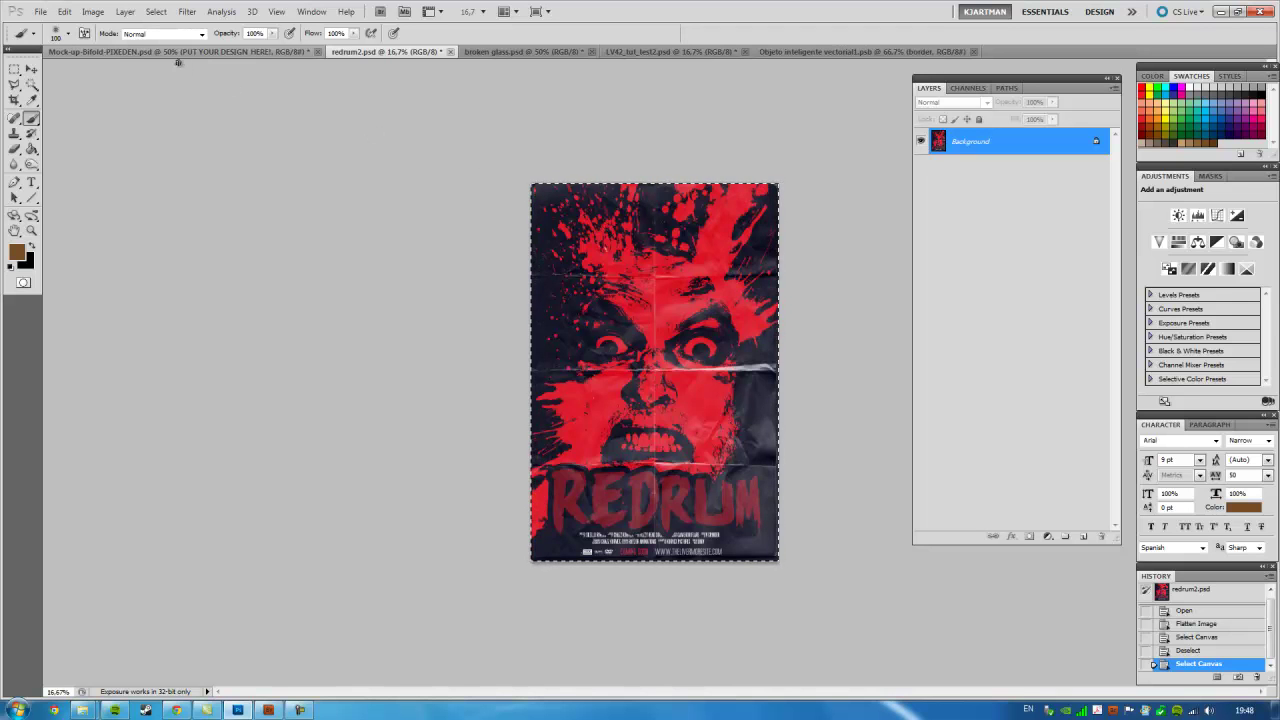
# Step: Paste the REDRUM poster into the cover contents and scale it to fill the page
pyautogui.click(806, 57)
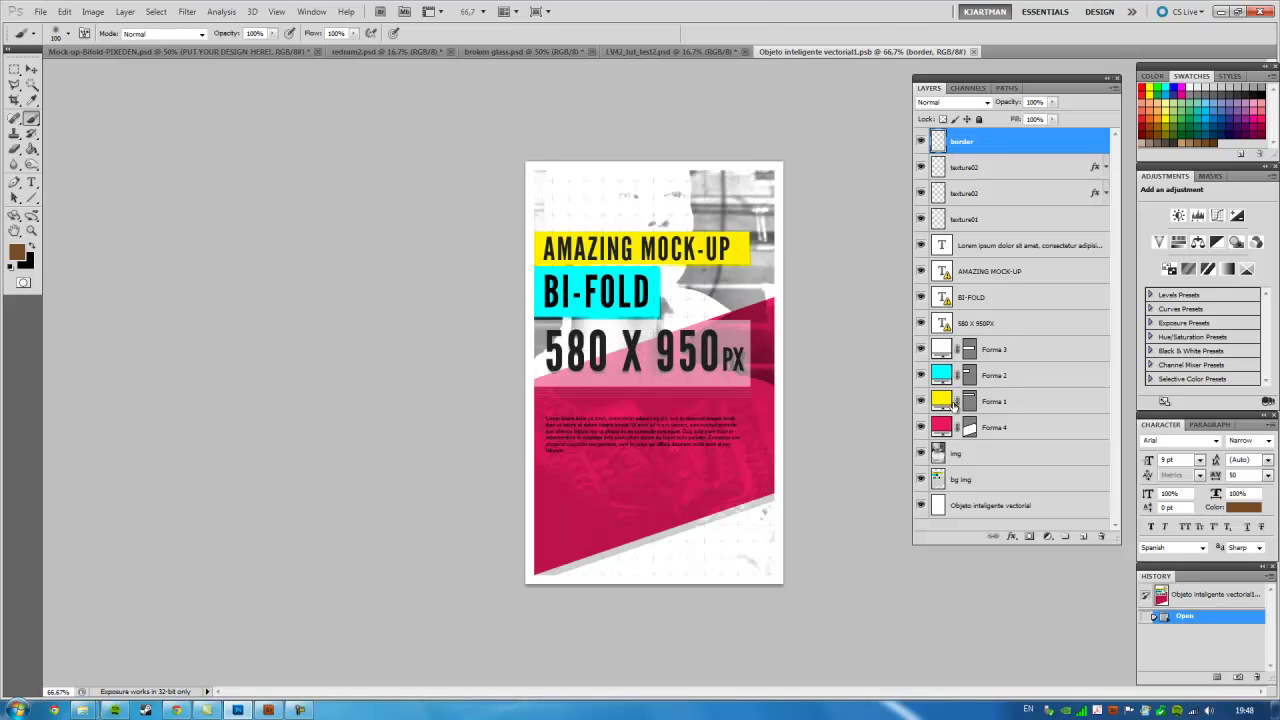
pyautogui.hotkey('ctrl', 'v')
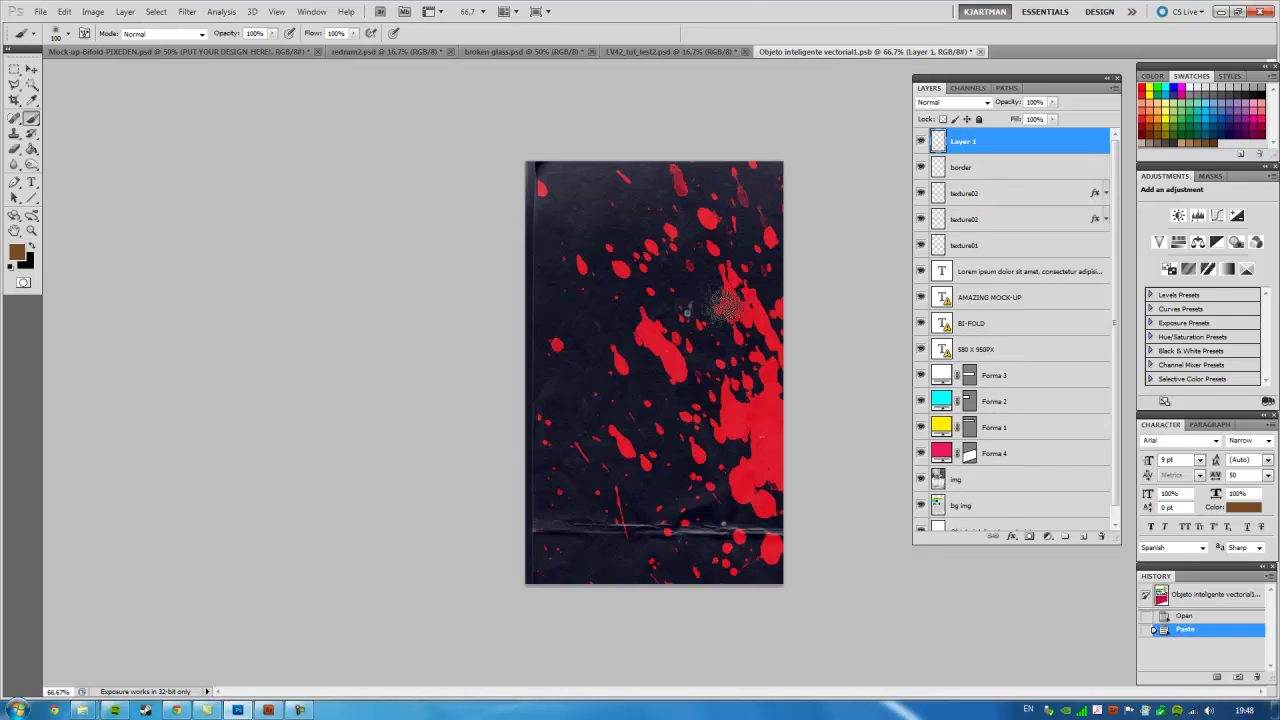
pyautogui.hotkey('ctrl', 't')
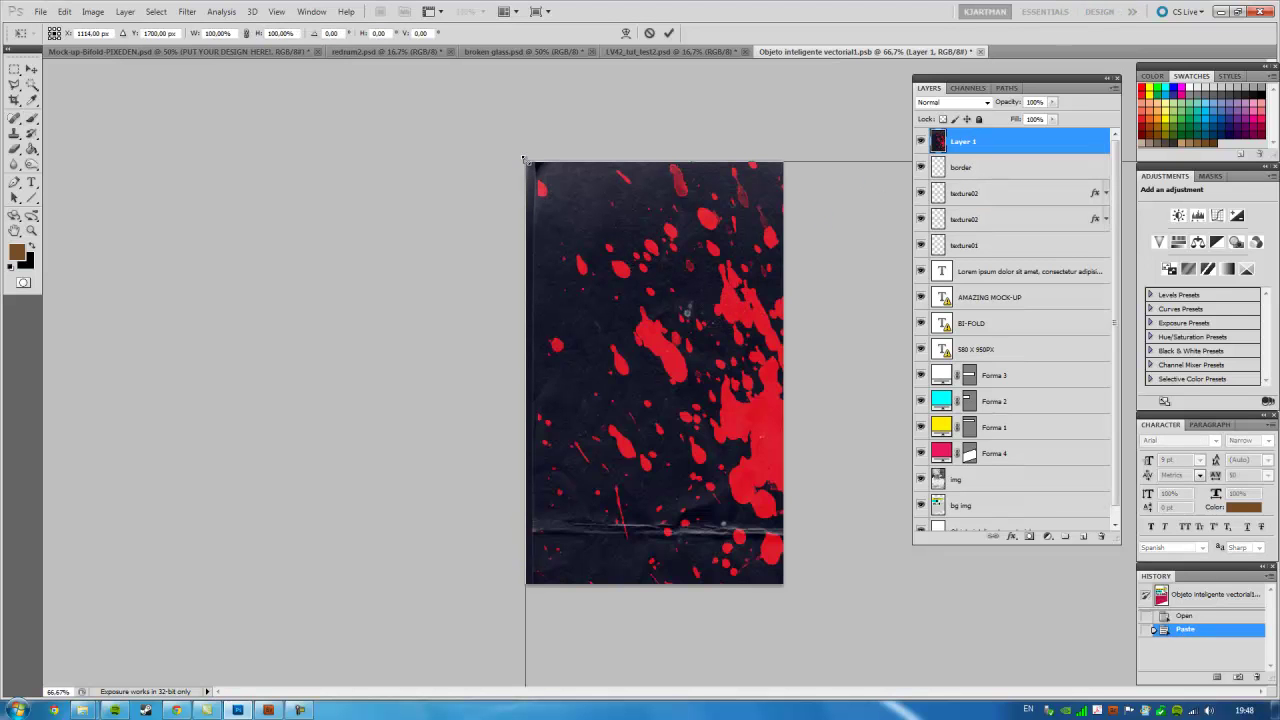
pyautogui.moveTo(524, 159); pyautogui.dragTo(528, 157)
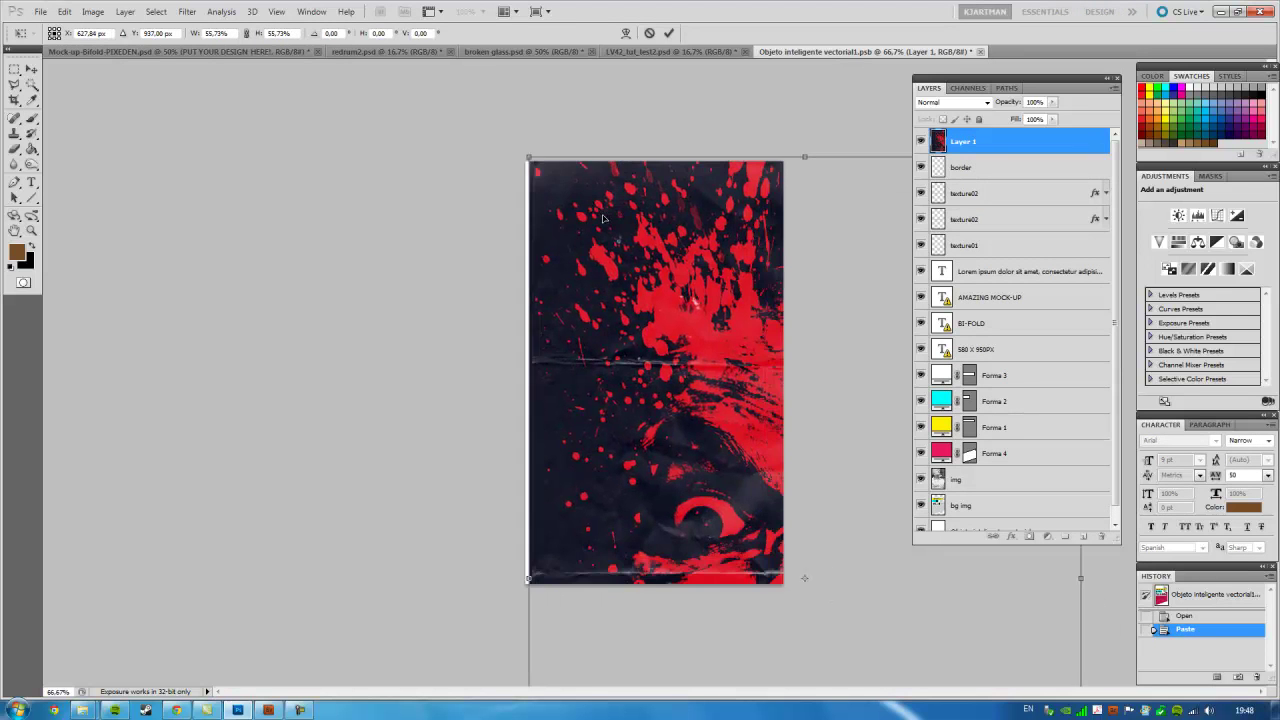
pyautogui.moveTo(528, 157)
pyautogui.mouseDown()
pyautogui.moveTo(668, 378)
pyautogui.moveTo(526, 159)
pyautogui.mouseUp()
pyautogui.moveTo(588, 237); pyautogui.dragTo(589, 240)
pyautogui.moveTo(830, 615); pyautogui.dragTo(790, 600)
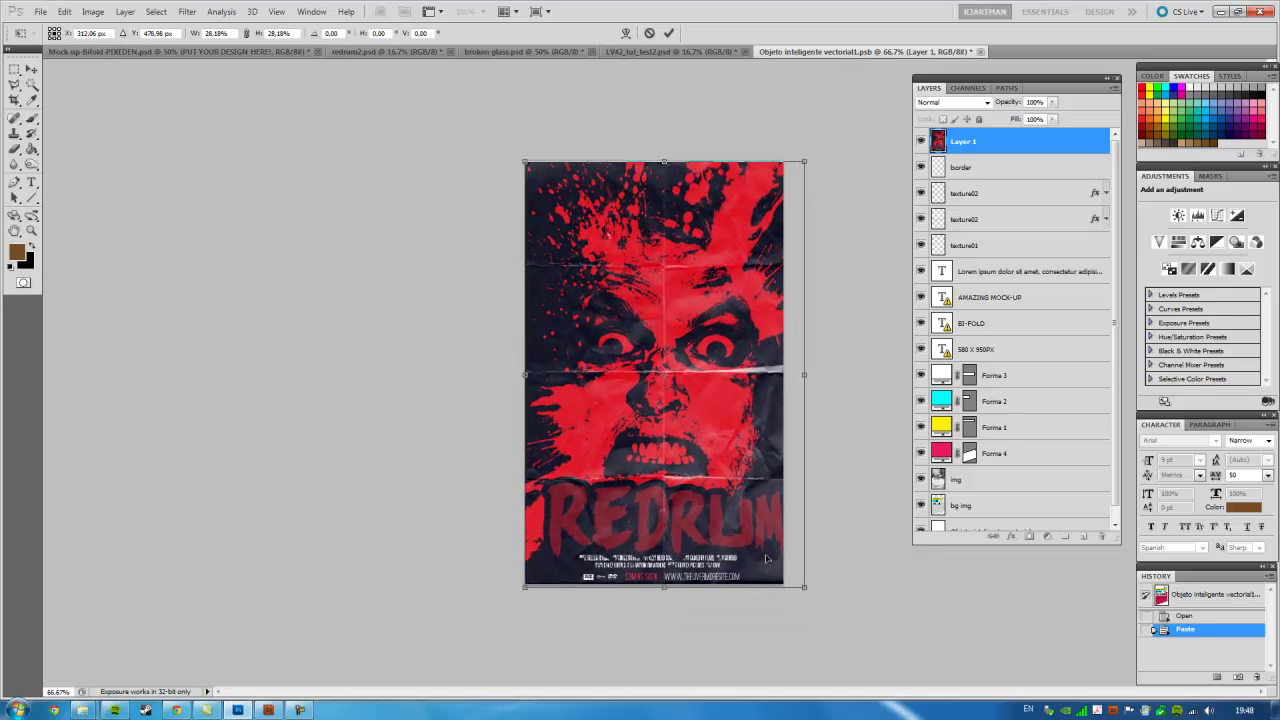
pyautogui.moveTo(764, 550); pyautogui.dragTo(754, 550)
pyautogui.press('Return')
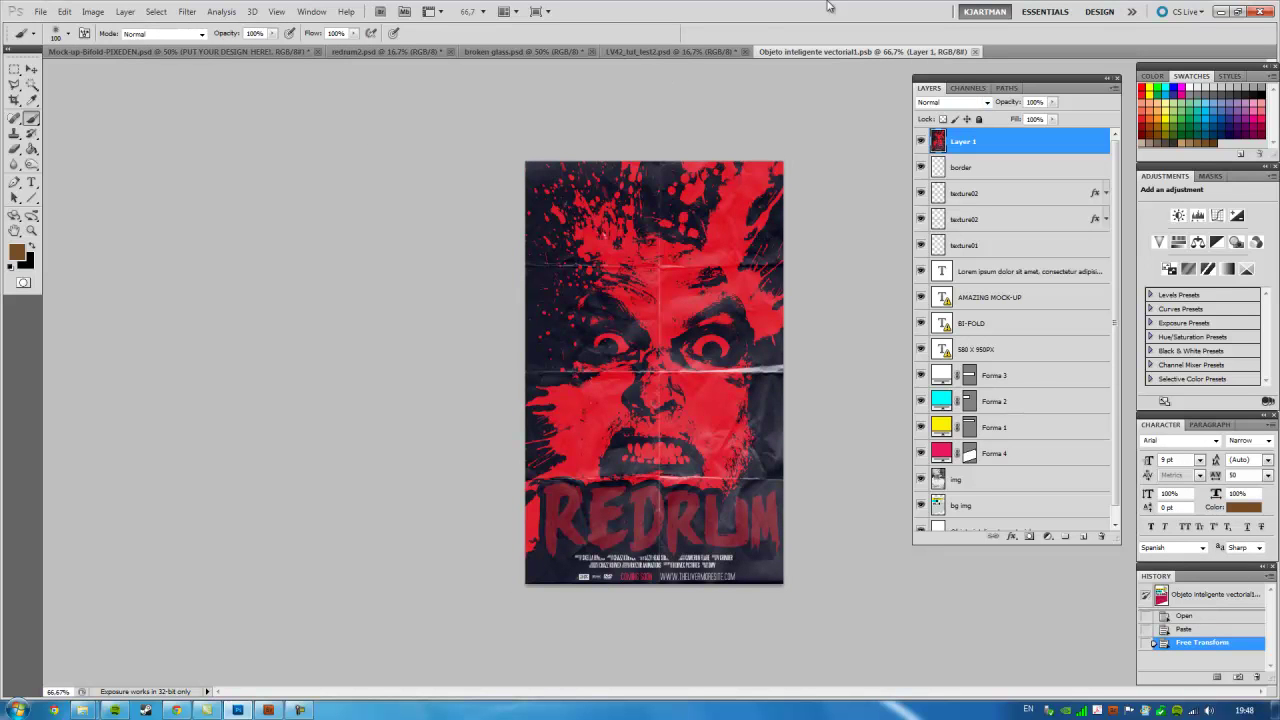
# Step: Save the cover contents back to the mock-up, expand INSIDE, and select the left-page PUT IMAGE HERE! layer
pyautogui.click(977, 52)
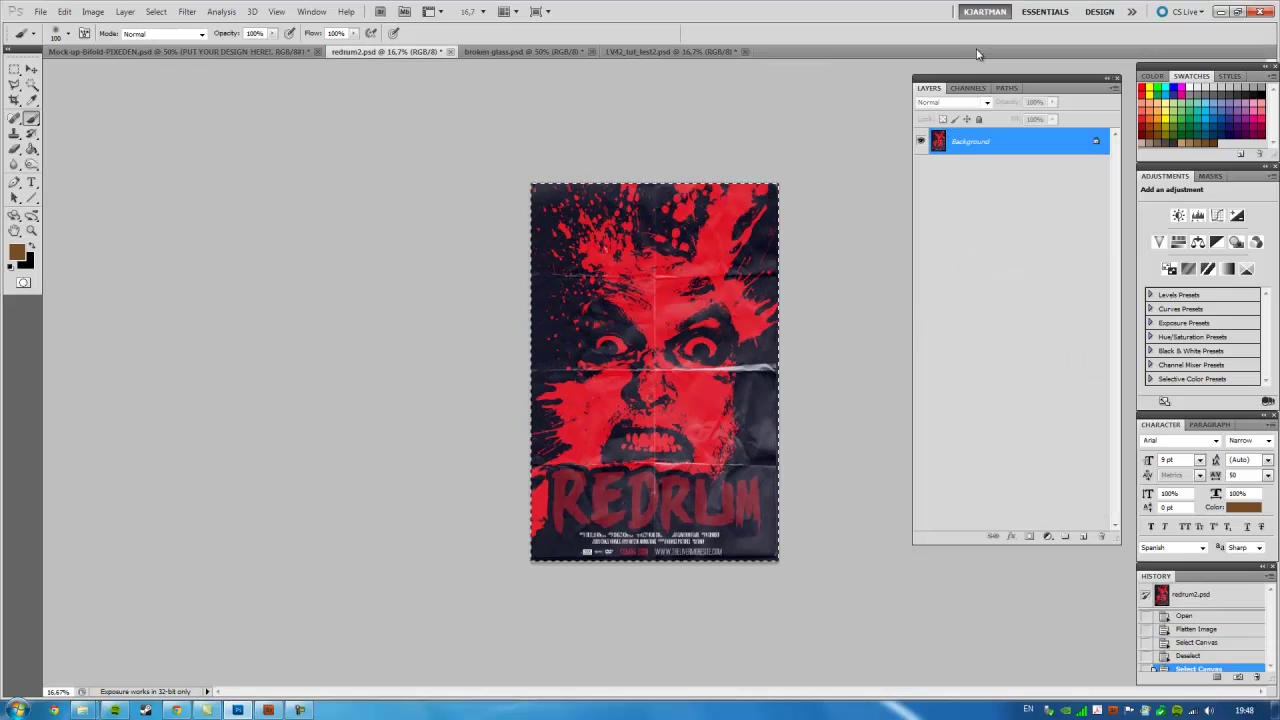
pyautogui.click(232, 52)
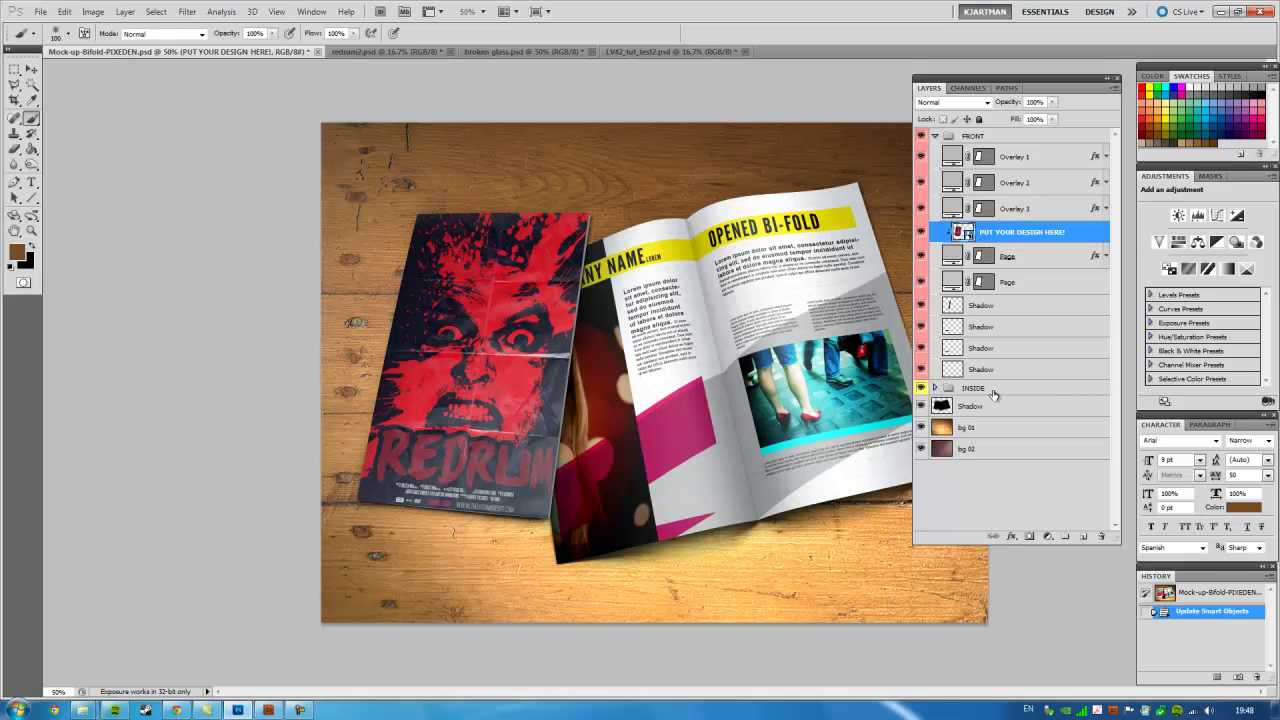
pyautogui.click(935, 388)
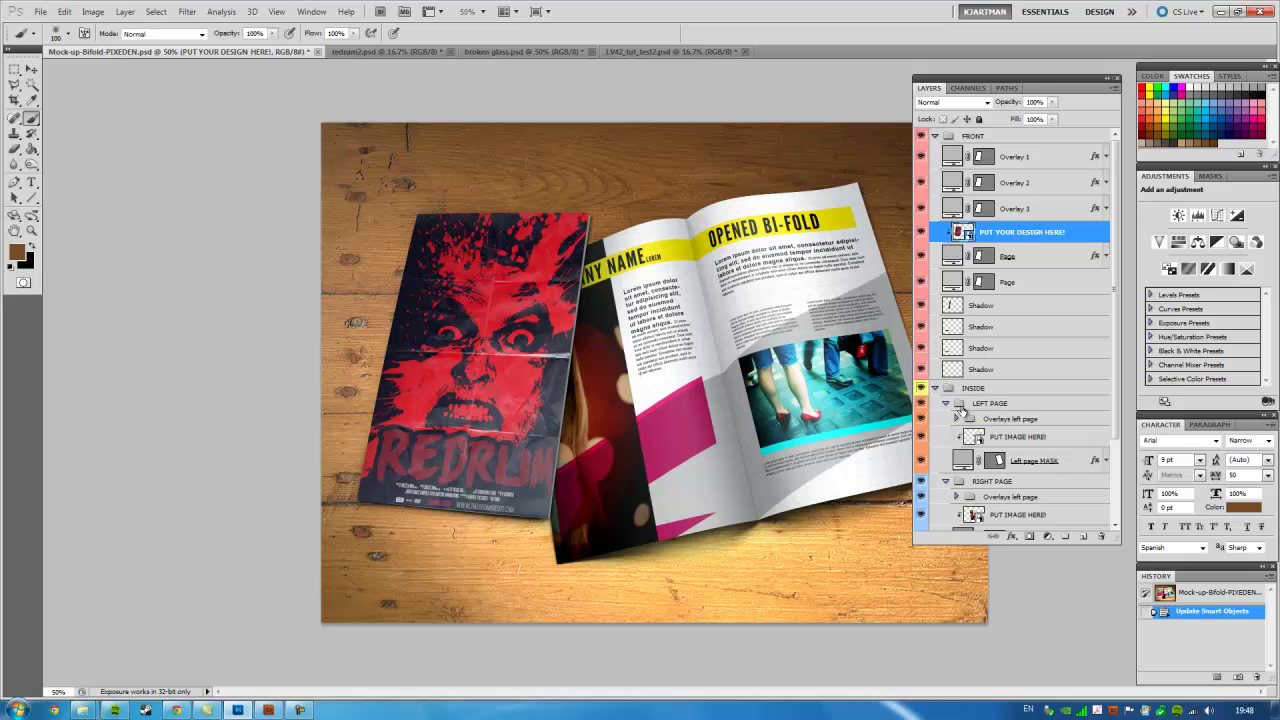
pyautogui.click(921, 437)
pyautogui.click(1016, 441)
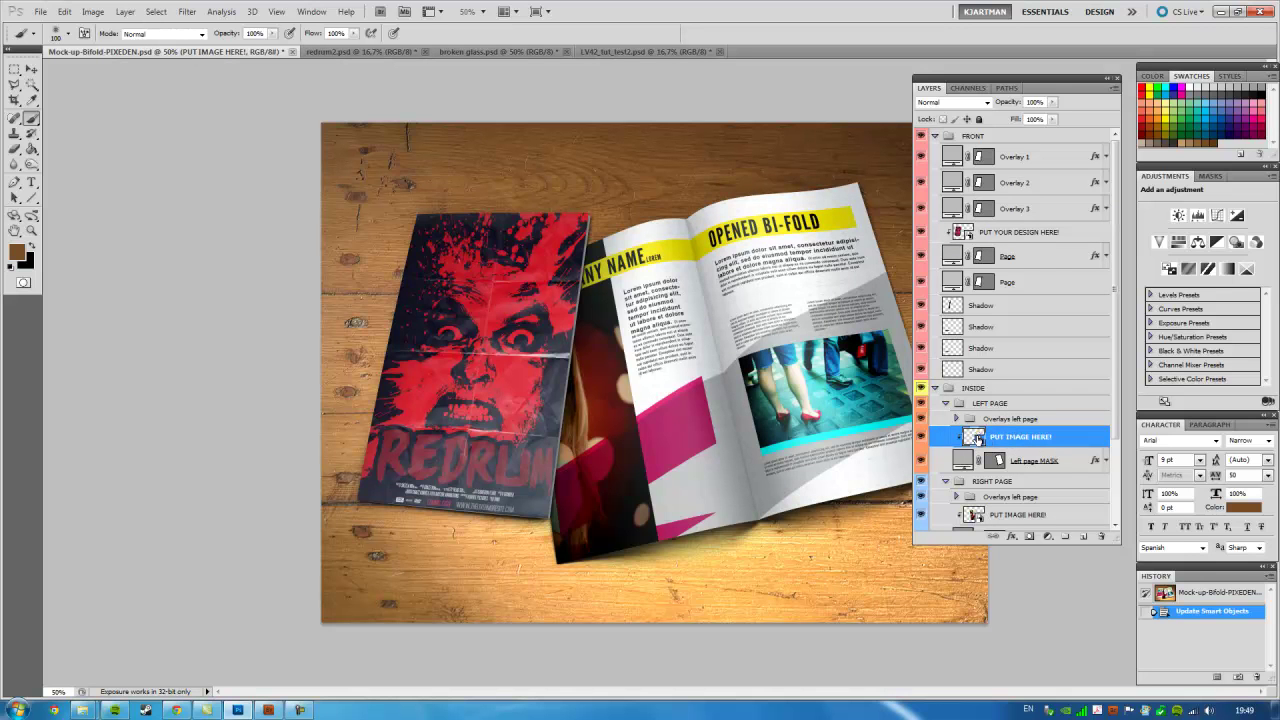
# Step: Open the left-page placeholder's contents as Capa 111.psb, dismissing both notices
pyautogui.doubleClick(979, 440)
pyautogui.press('Return')
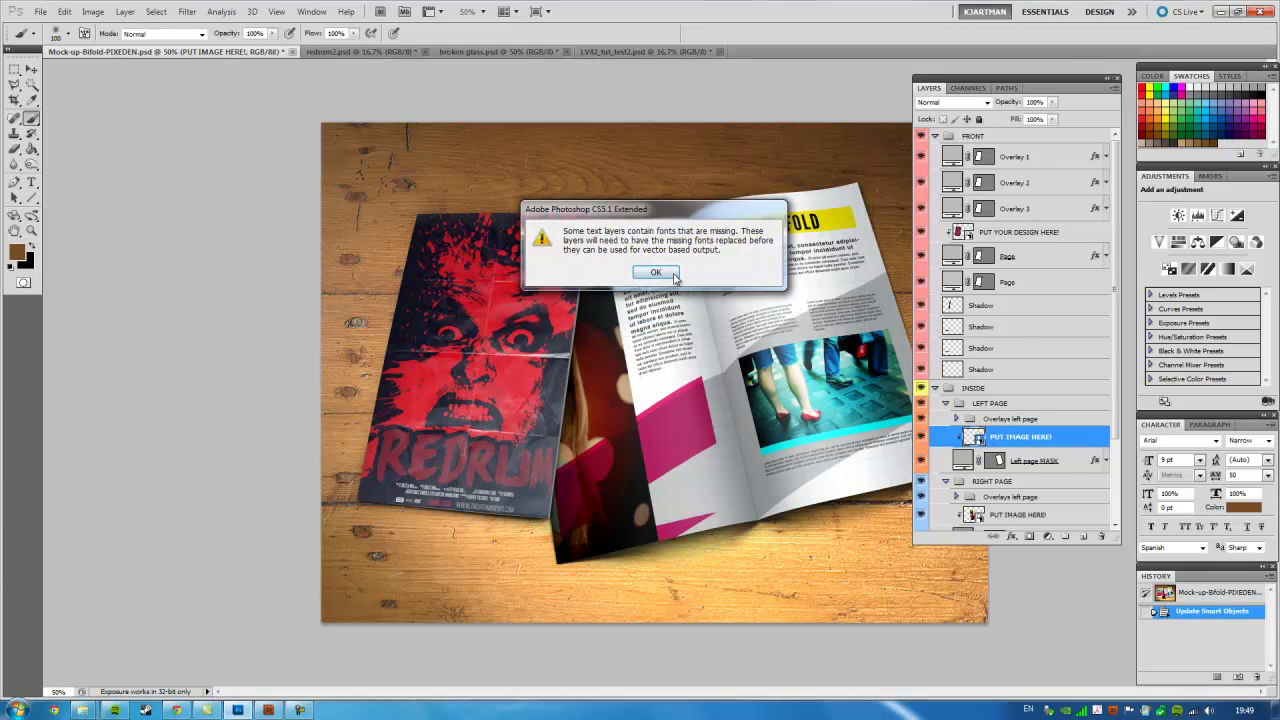
pyautogui.press('Return')
# Step: Copy the full BROKEN artwork from broken glass.psd and close it without saving
pyautogui.click(492, 51)
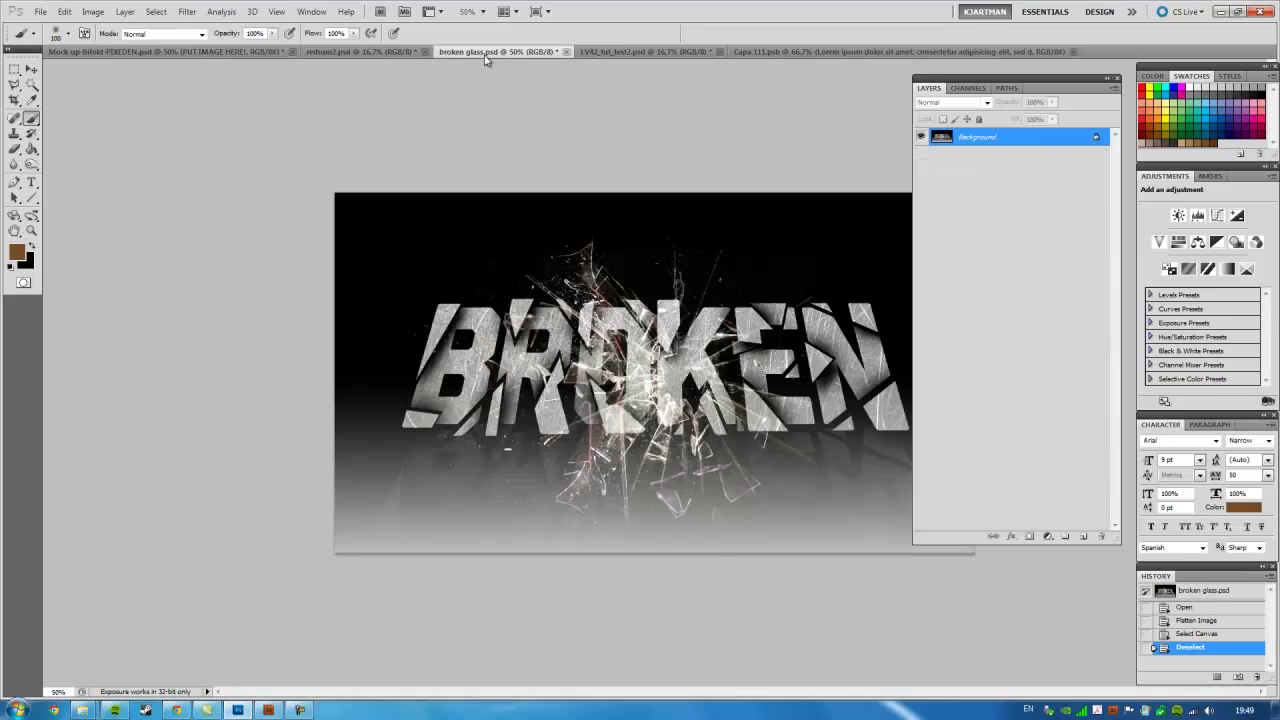
pyautogui.hotkey('ctrl', 'a')
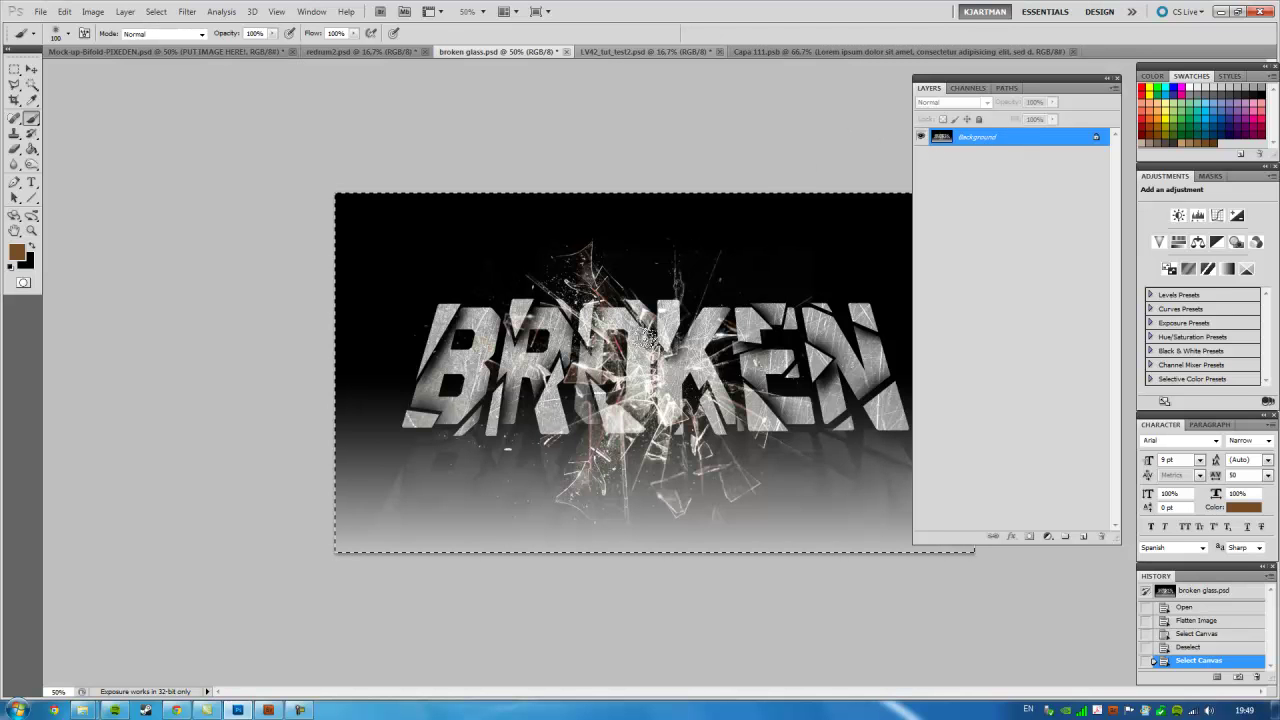
pyautogui.click(566, 51)
# Step: Paste the BROKEN artwork into the left page and rotate it to −90°
pyautogui.press('n')
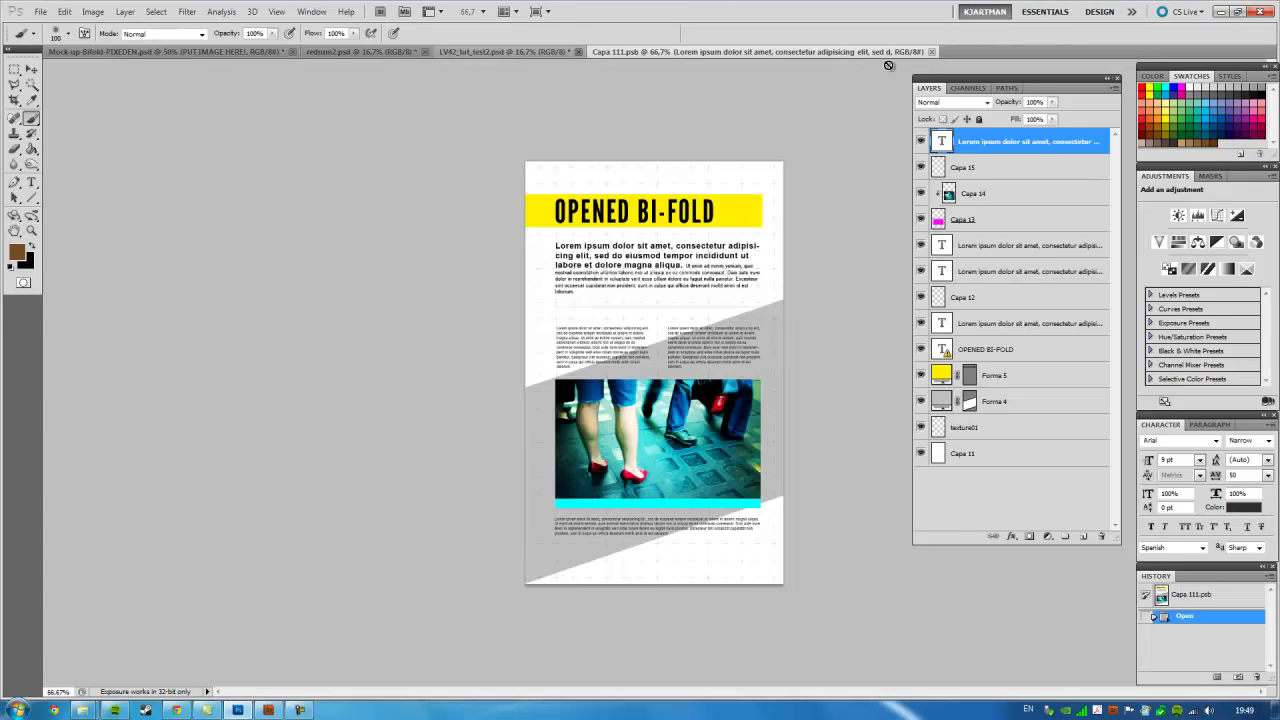
pyautogui.hotkey('ctrl', 'v')
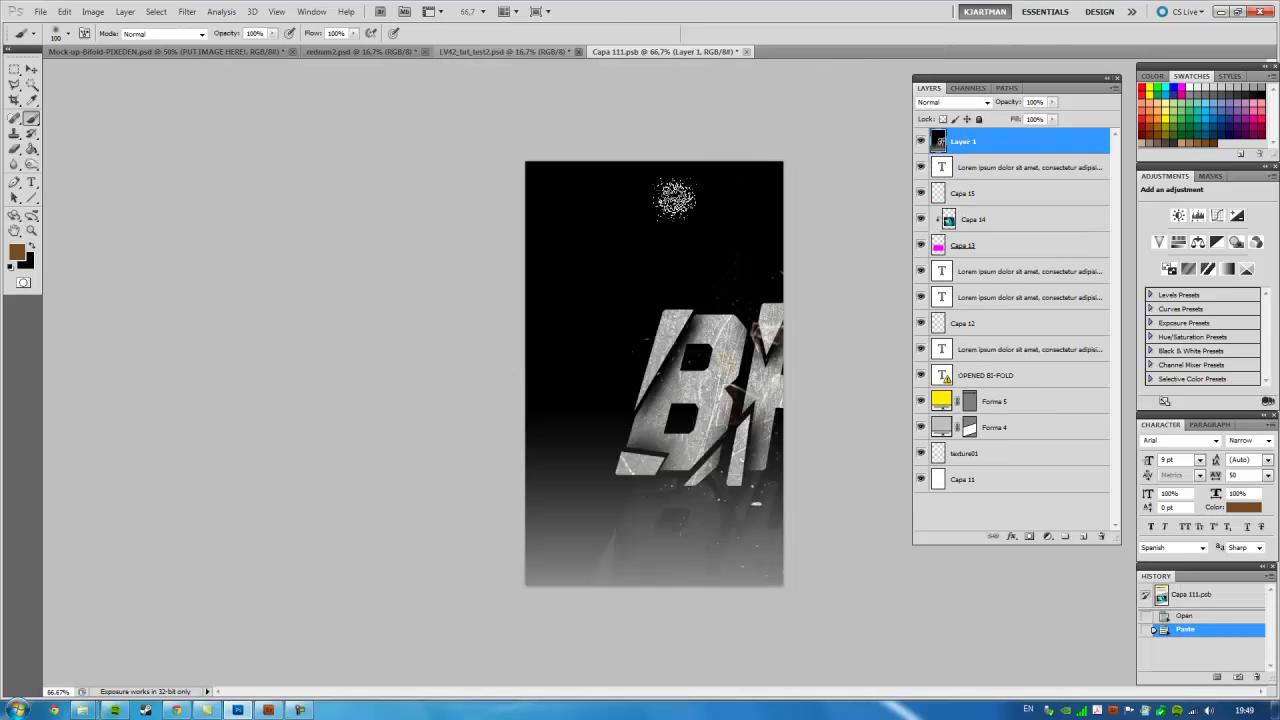
pyautogui.hotkey('ctrl', 't')
pyautogui.moveTo(614, 120); pyautogui.dragTo(457, 423)
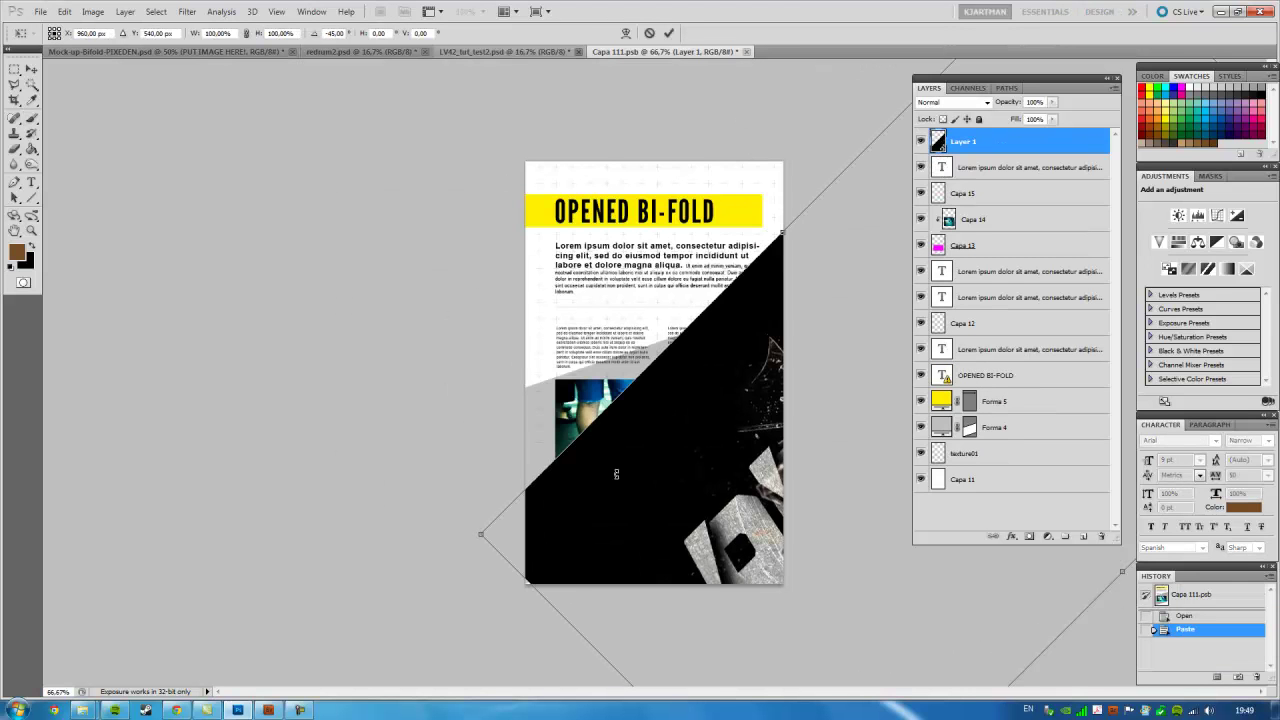
pyautogui.moveTo(720, 340)
pyautogui.mouseDown()
pyautogui.moveTo(834, 551)
pyautogui.moveTo(608, 403)
pyautogui.moveTo(646, 240)
pyautogui.mouseUp()
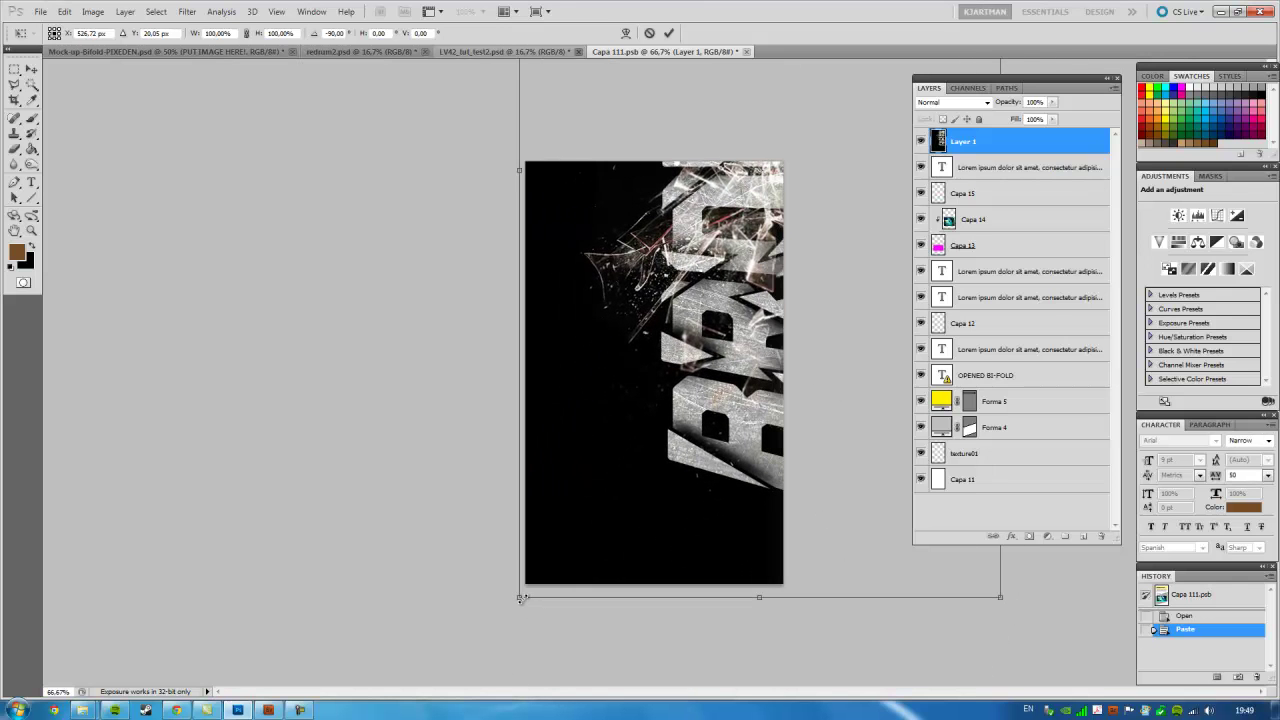
# Step: Scale the BROKEN artwork to about 56% to fill the page and save it into the mock-up
pyautogui.moveTo(520, 598)
pyautogui.mouseDown()
pyautogui.moveTo(651, 455)
pyautogui.moveTo(627, 507)
pyautogui.mouseUp()
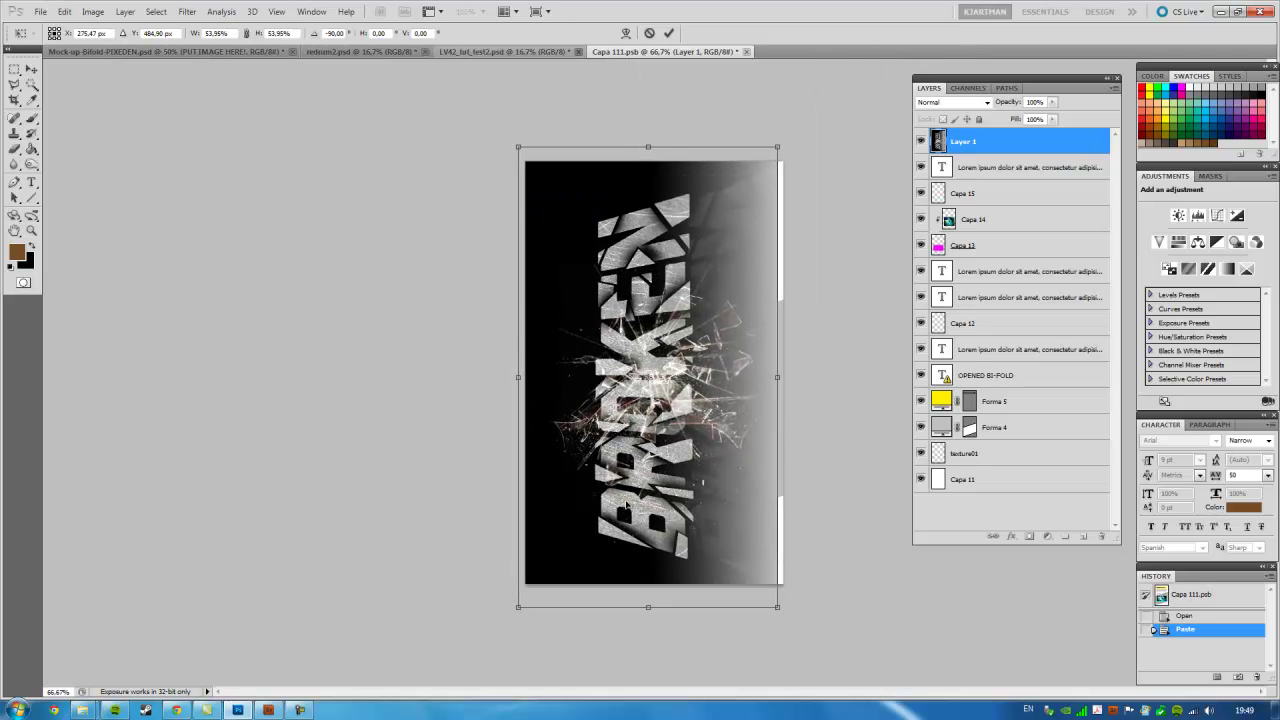
pyautogui.moveTo(776, 605); pyautogui.dragTo(787, 623)
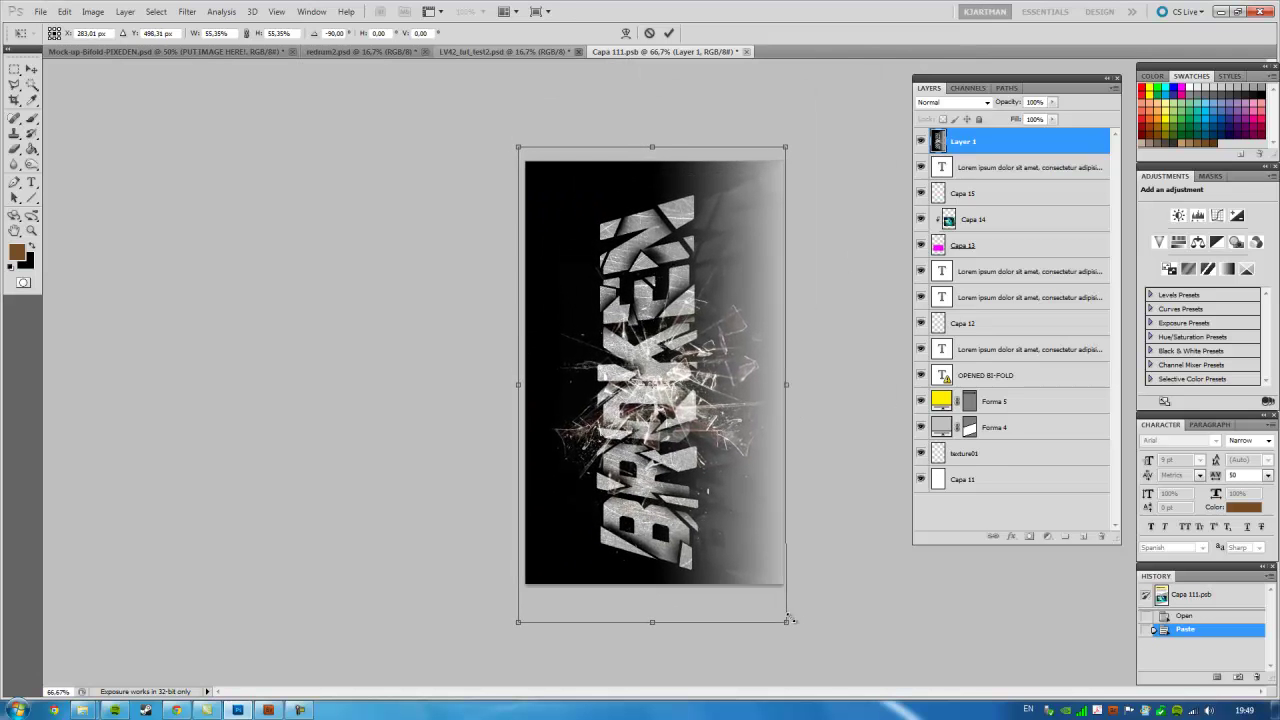
pyautogui.moveTo(743, 543); pyautogui.dragTo(730, 506)
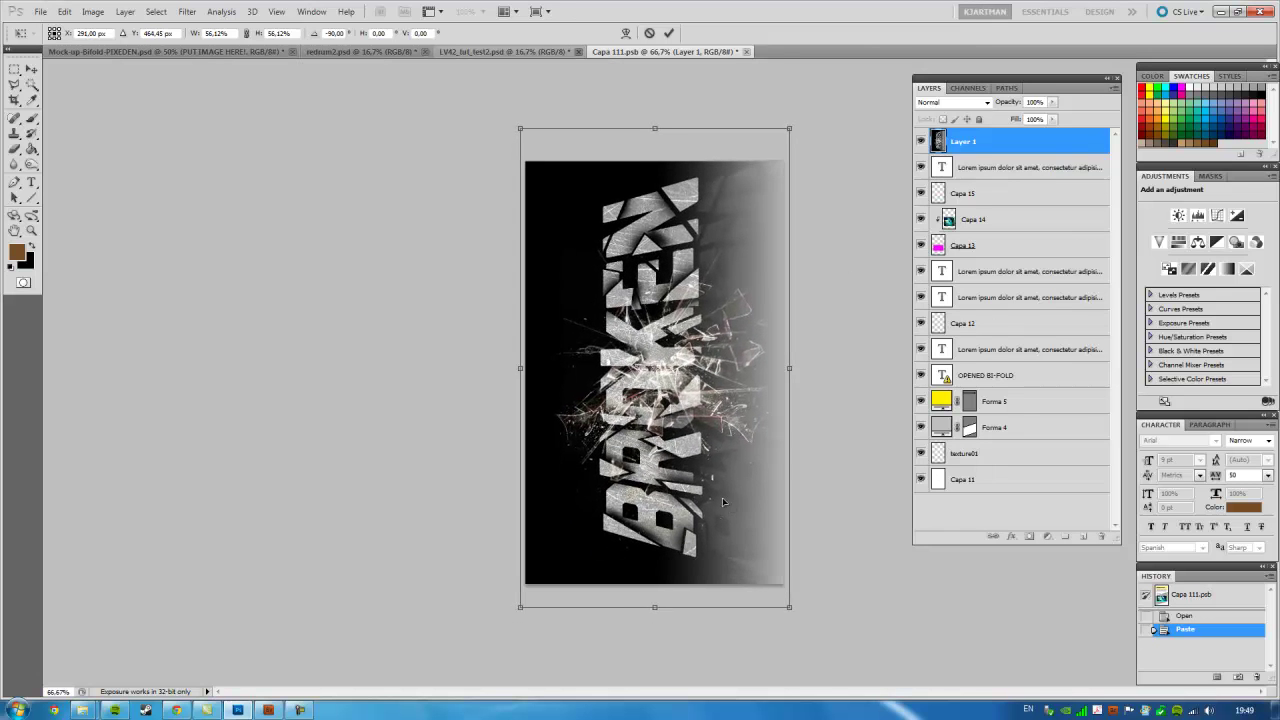
pyautogui.press('Return')
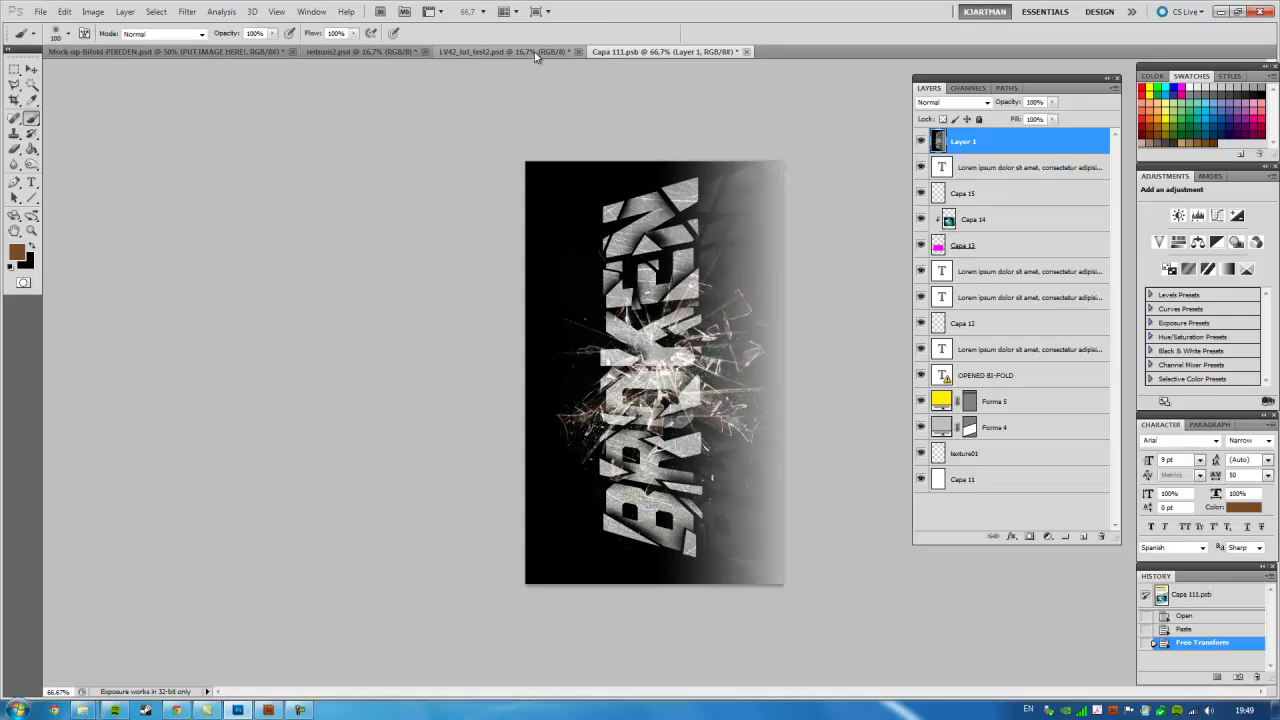
pyautogui.hotkey('ctrl', 's')
pyautogui.click(746, 51)
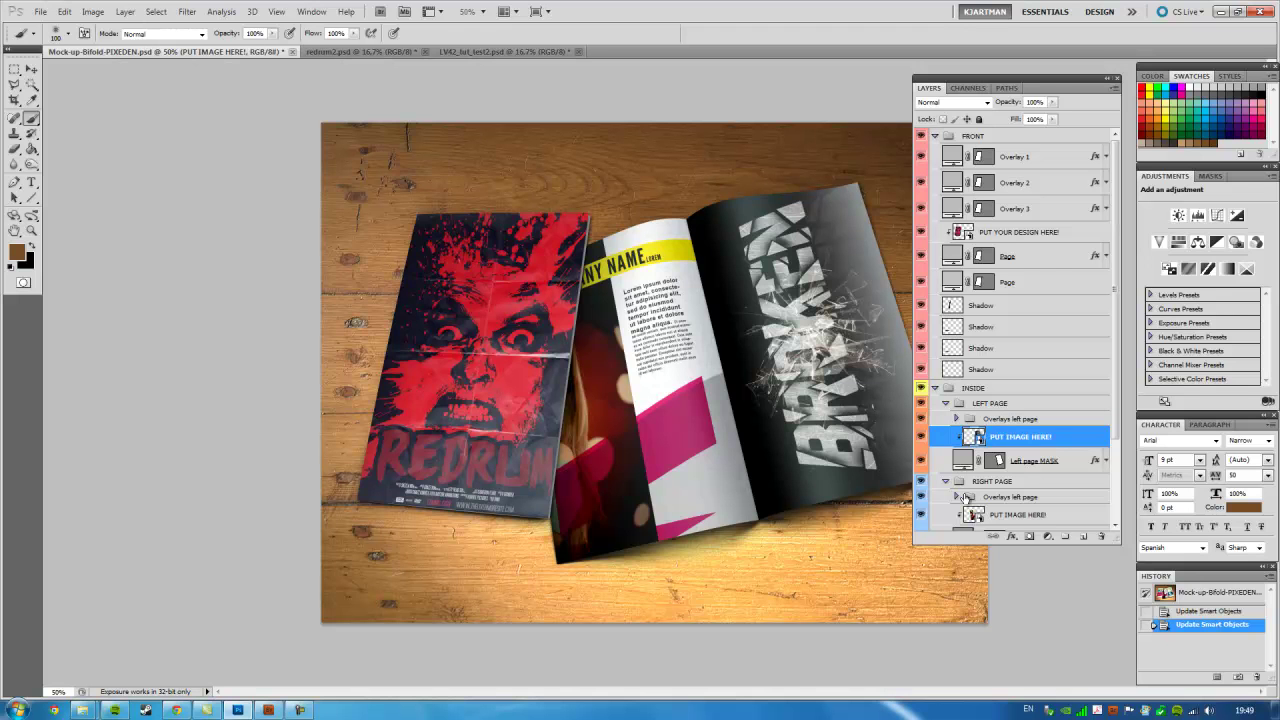
# Step: Open the PUT IMAGE HERE! smart object, then select the whole Planet X poster and close it unsaved
pyautogui.doubleClick(974, 516)
pyautogui.click(689, 287)
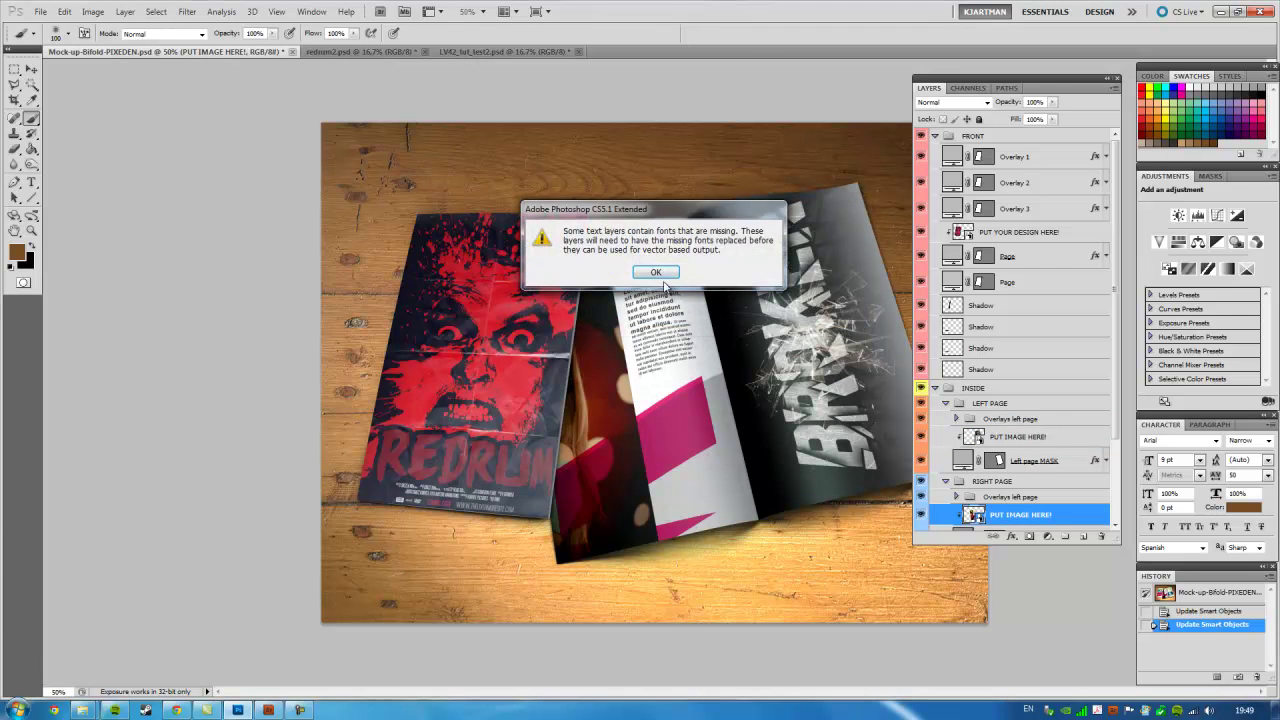
pyautogui.click(491, 51)
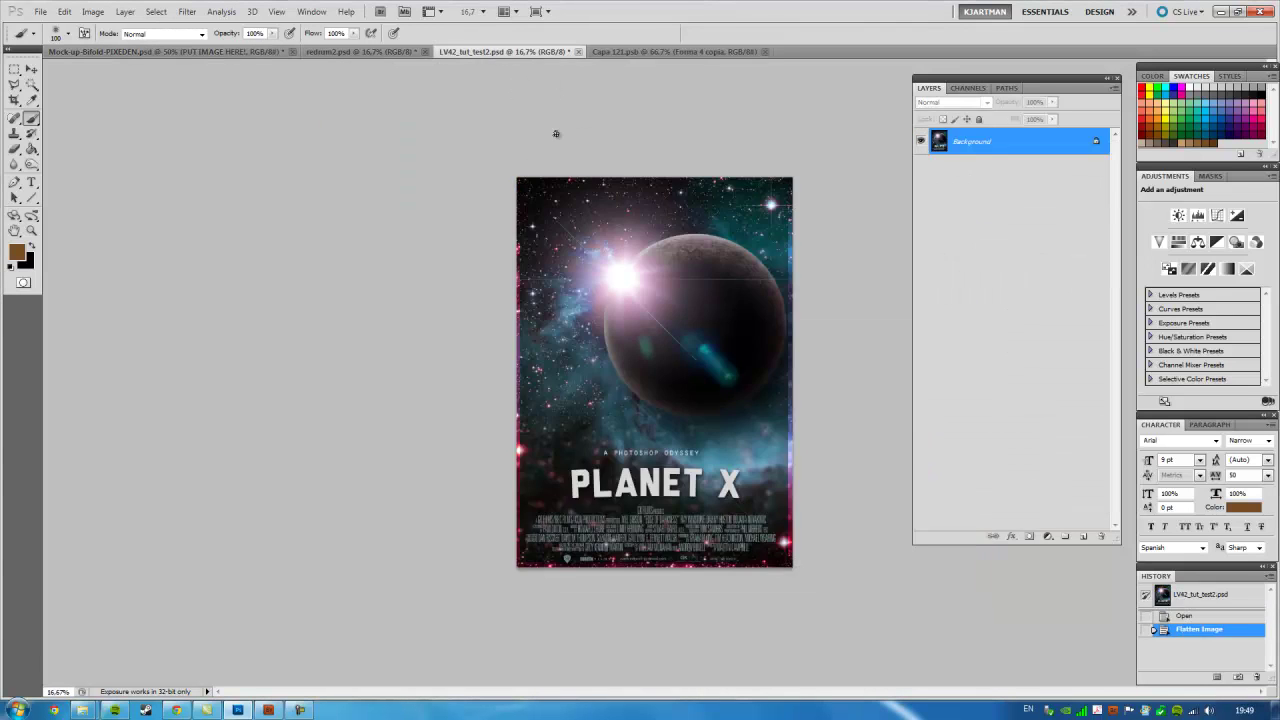
pyautogui.hotkey('ctrl', 'a')
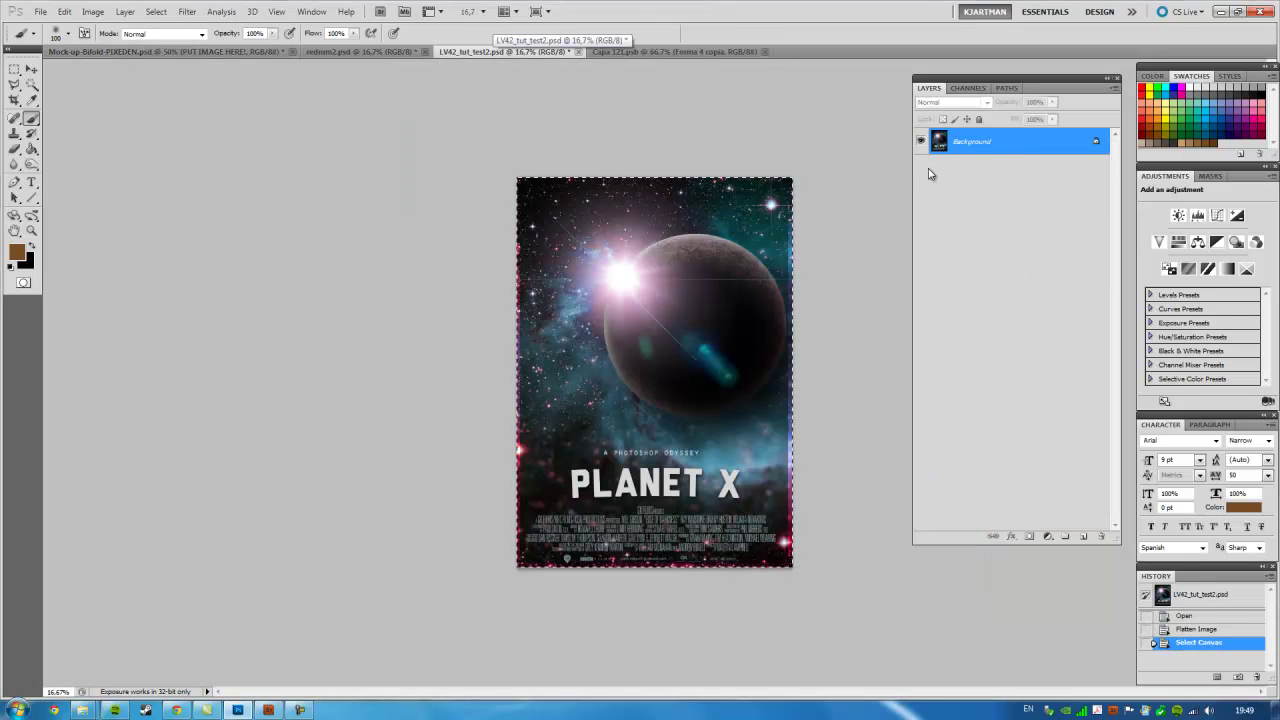
pyautogui.hotkey('ctrl', 'w')
pyautogui.click(646, 265)
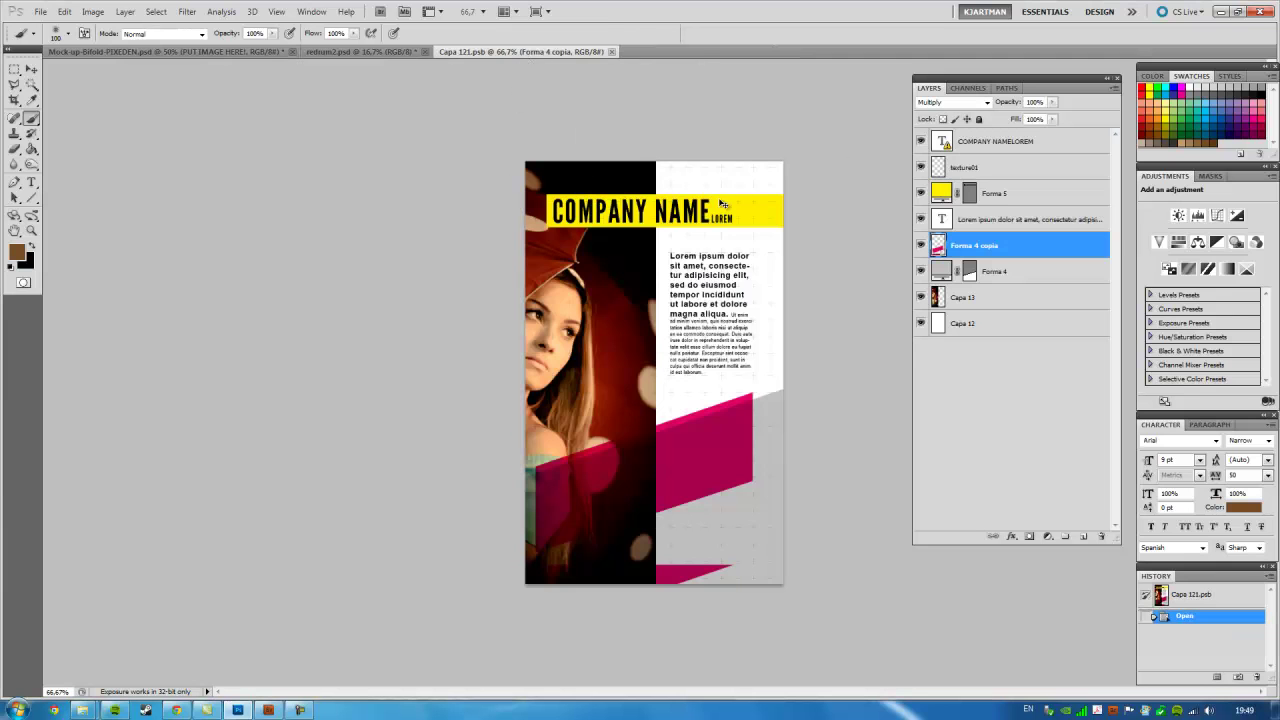
# Step: Paste the Planet X poster at about 27% scale, move its layer to the top, and save Capa 121.psb
pyautogui.hotkey('ctrl', 'v')
pyautogui.hotkey('ctrl', 't')
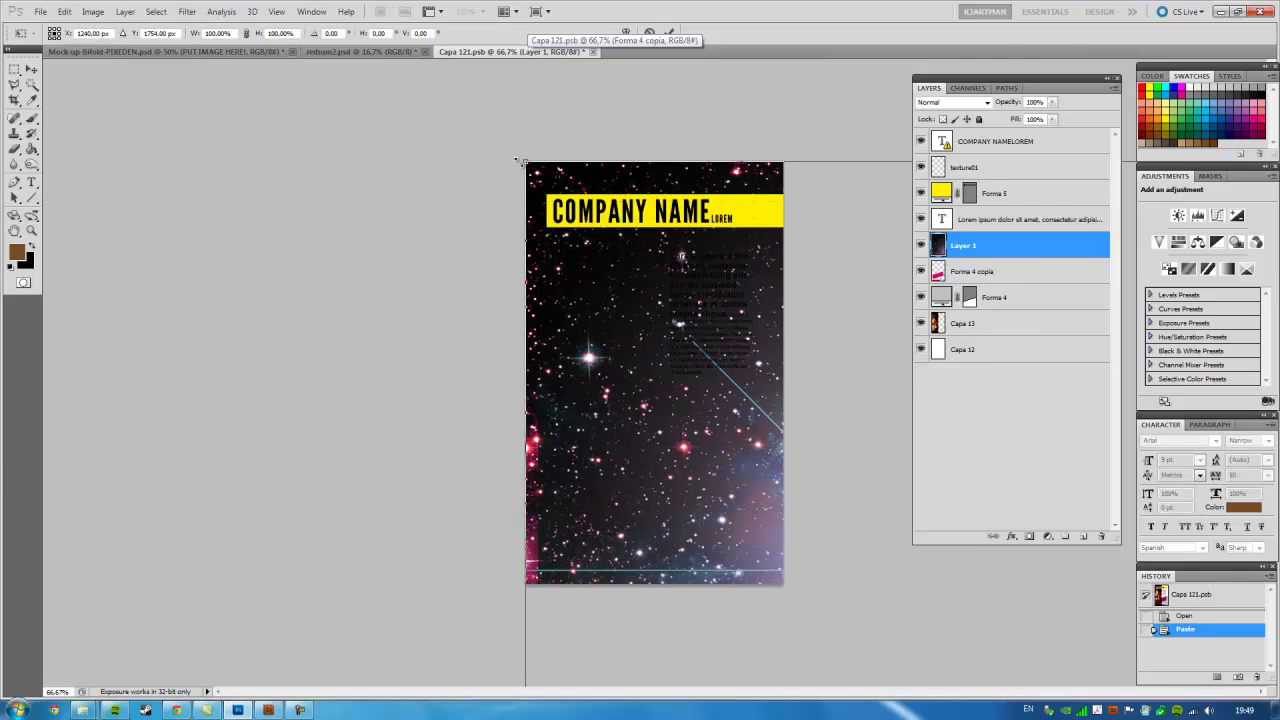
pyautogui.moveTo(526, 160)
pyautogui.mouseDown()
pyautogui.moveTo(716, 432)
pyautogui.moveTo(522, 147)
pyautogui.moveTo(604, 281)
pyautogui.mouseUp()
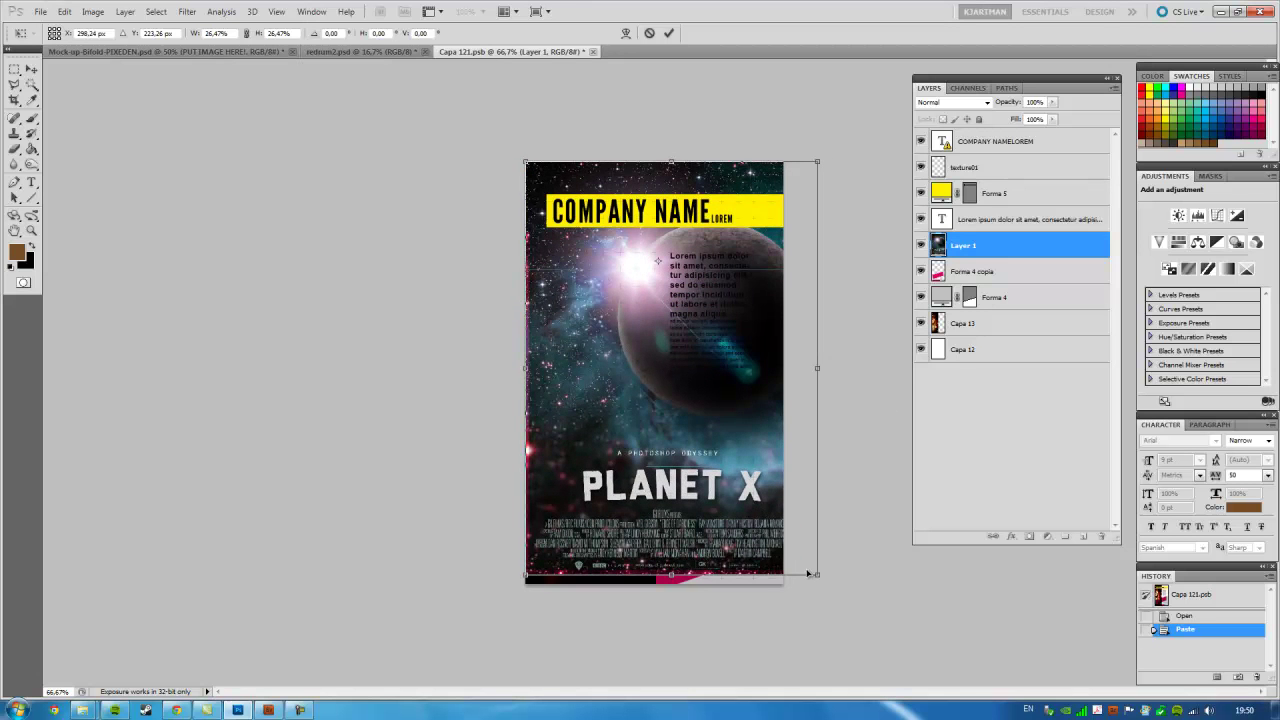
pyautogui.moveTo(806, 570); pyautogui.dragTo(742, 553)
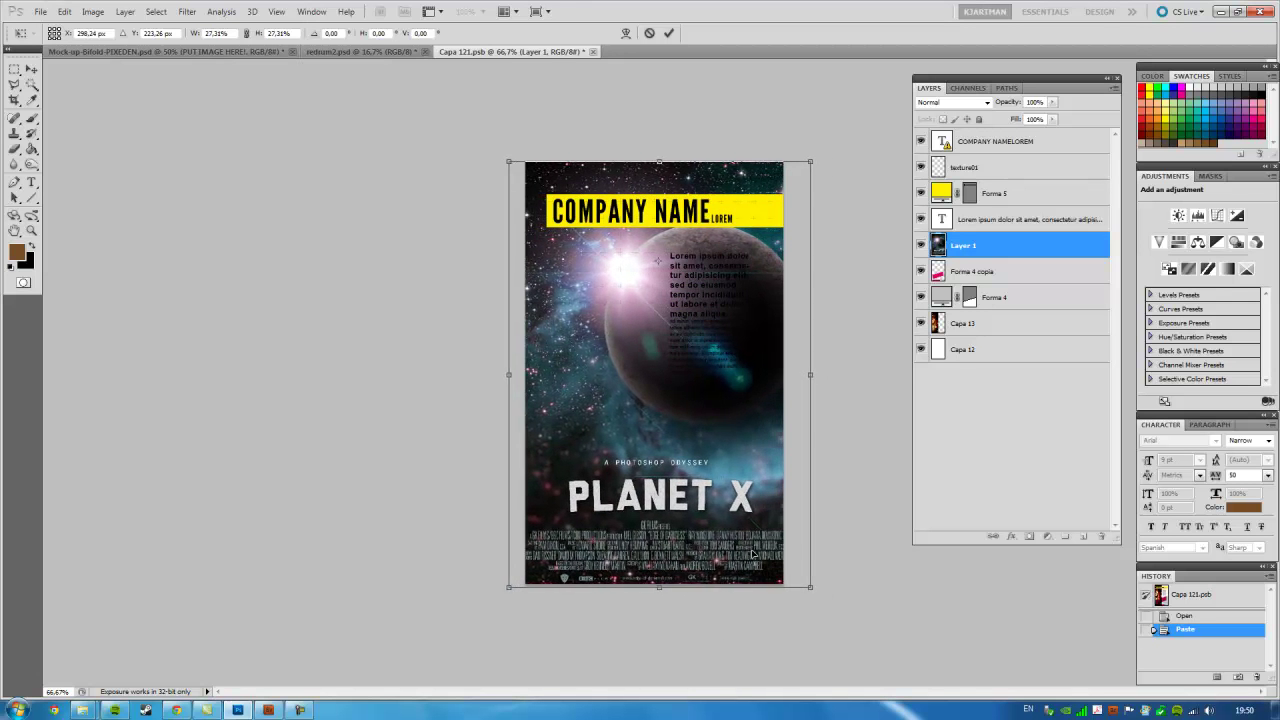
pyautogui.press('Return')
pyautogui.moveTo(1011, 252); pyautogui.dragTo(1005, 141)
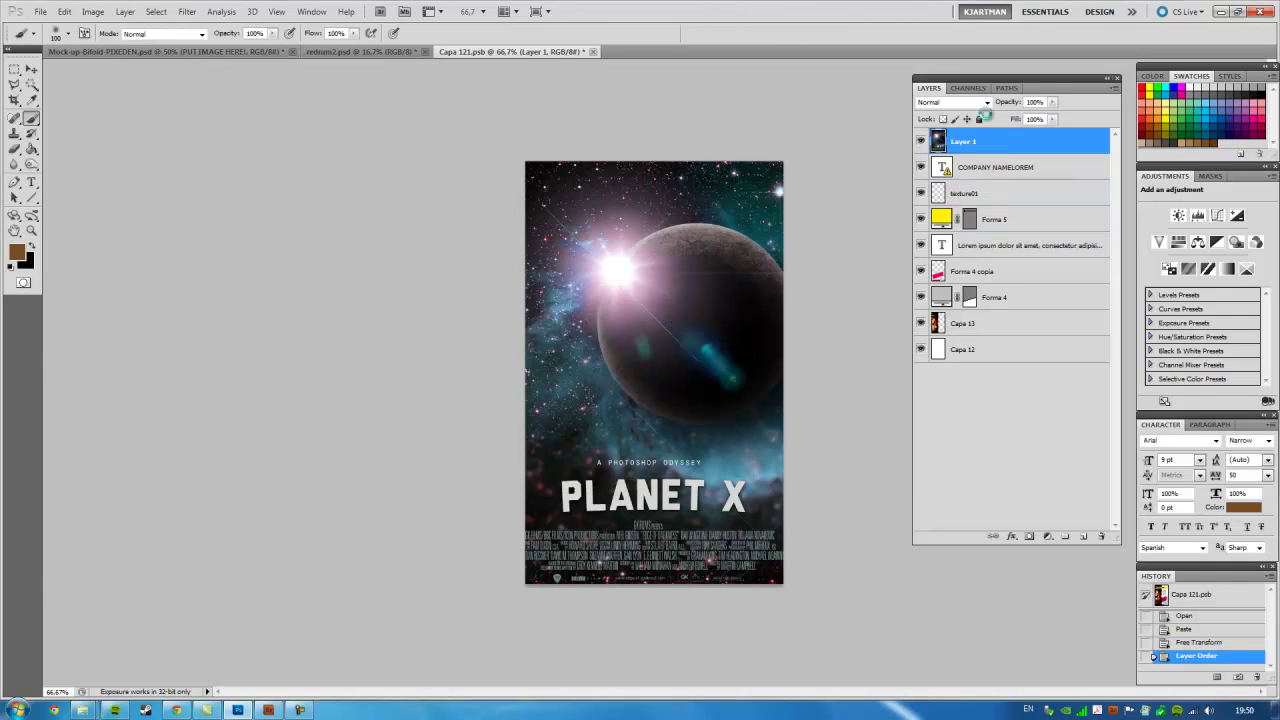
pyautogui.click(588, 52)
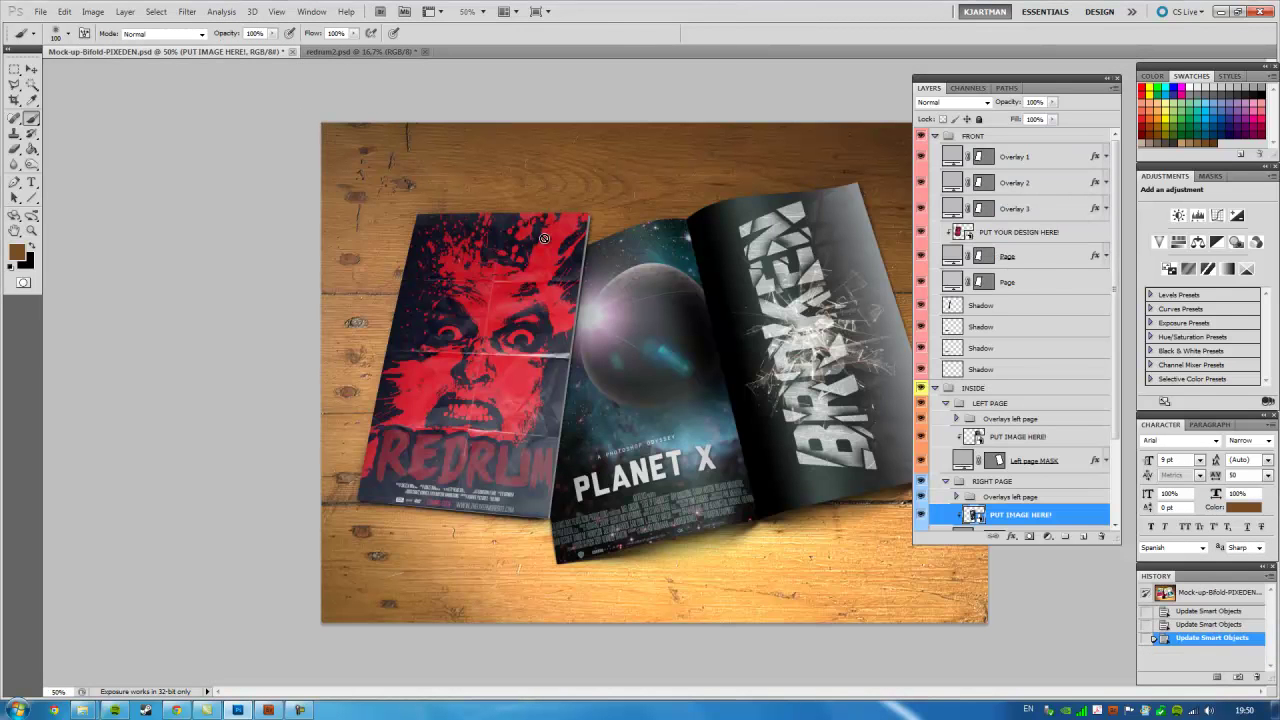
# Step: Hide all panels and zoom in on the finished mock-up, then switch to Chrome
pyautogui.press('Tab')
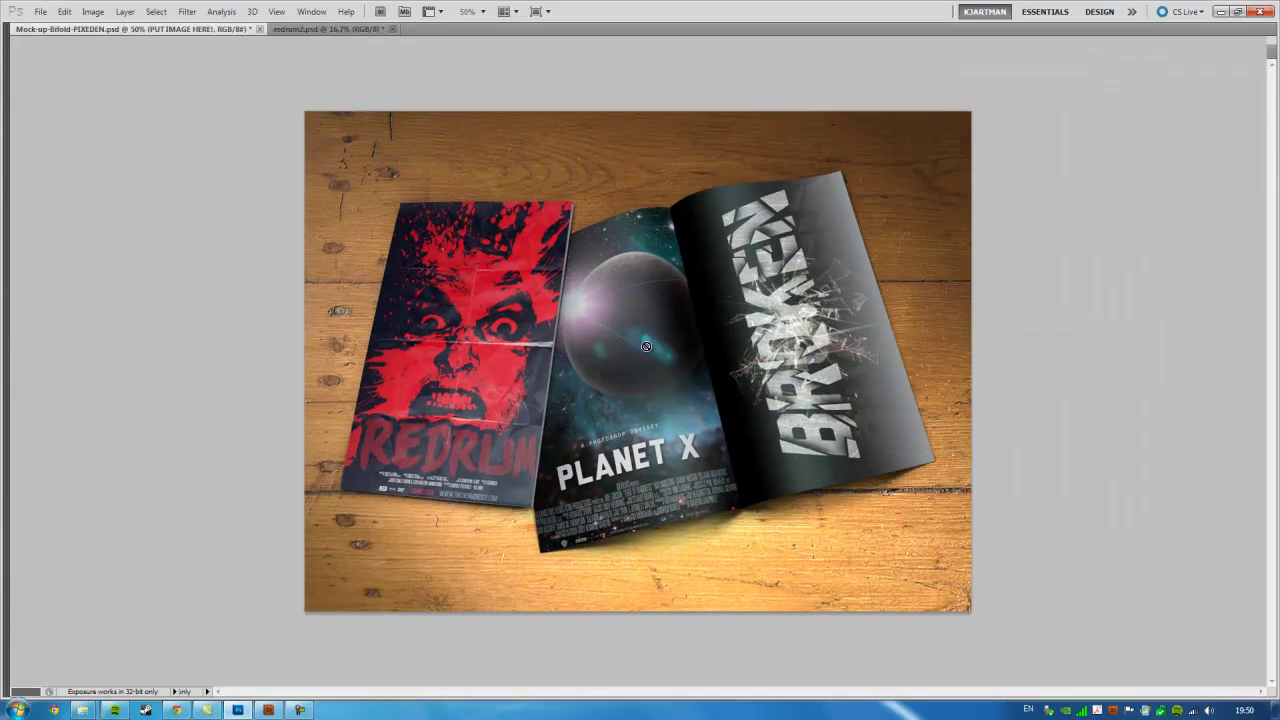
pyautogui.hotkey('ctrl', '+')
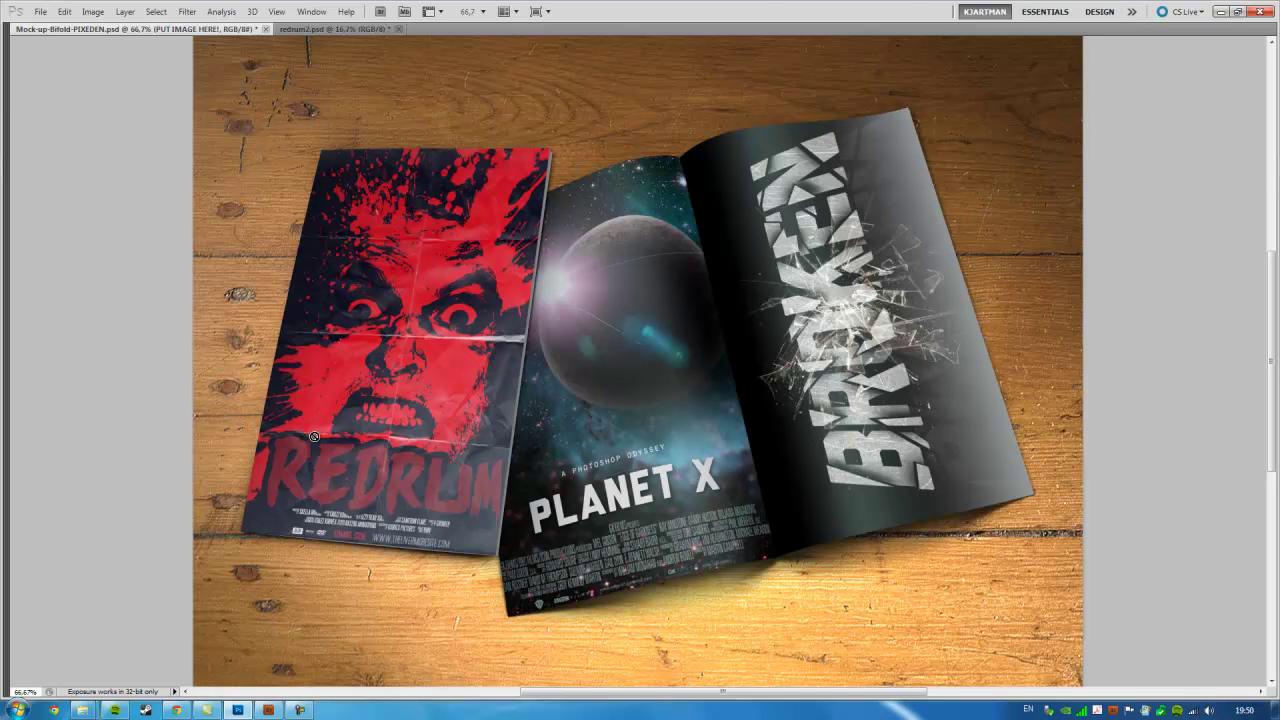
pyautogui.hotkey('alt', 'Tab')
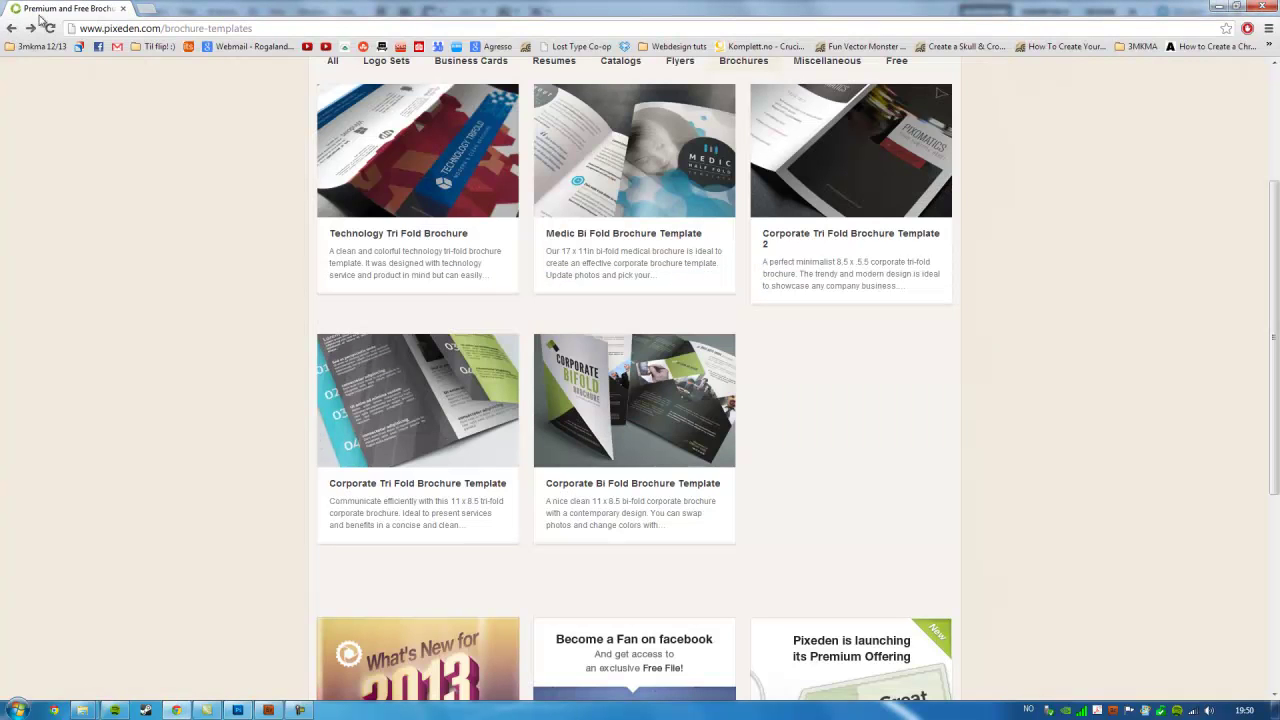
# Step: Scroll through the Pixeden brochure templates page, then return to the Photoshop mock-up
pyautogui.scroll(3, 1221, 156)
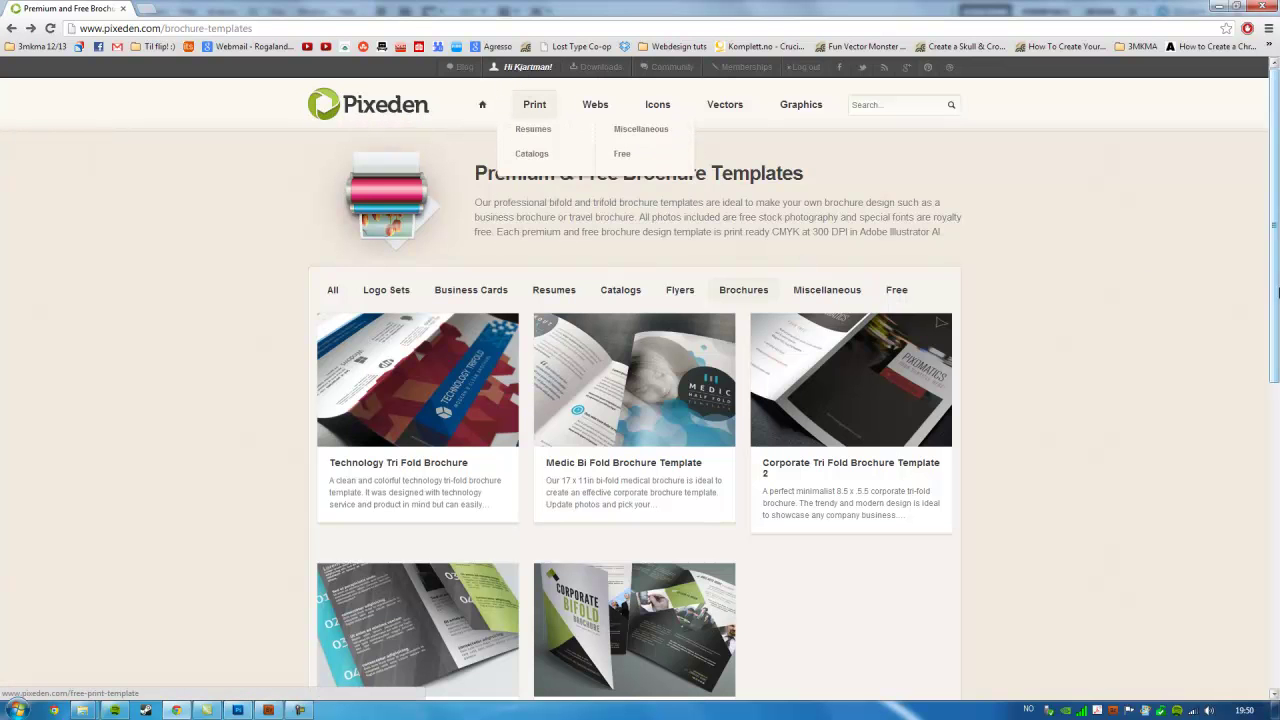
pyautogui.moveTo(1275, 215); pyautogui.dragTo(1276, 262)
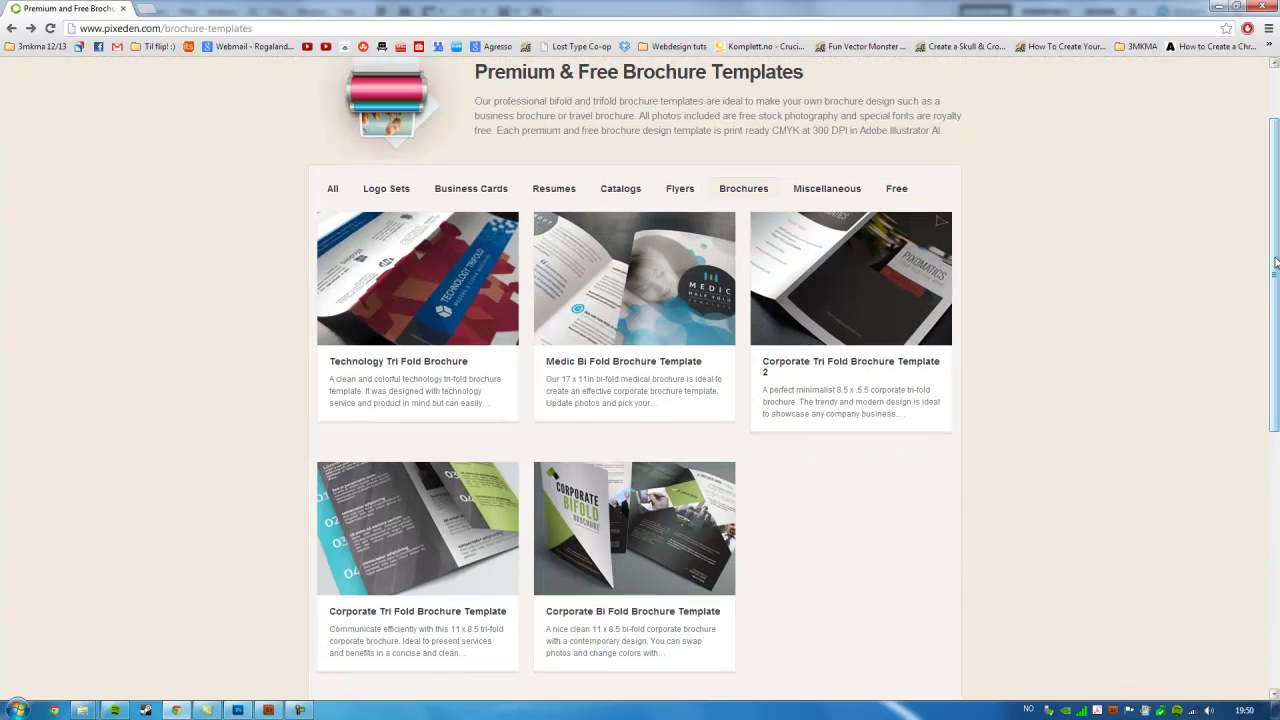
pyautogui.hotkey('alt', 'Tab')
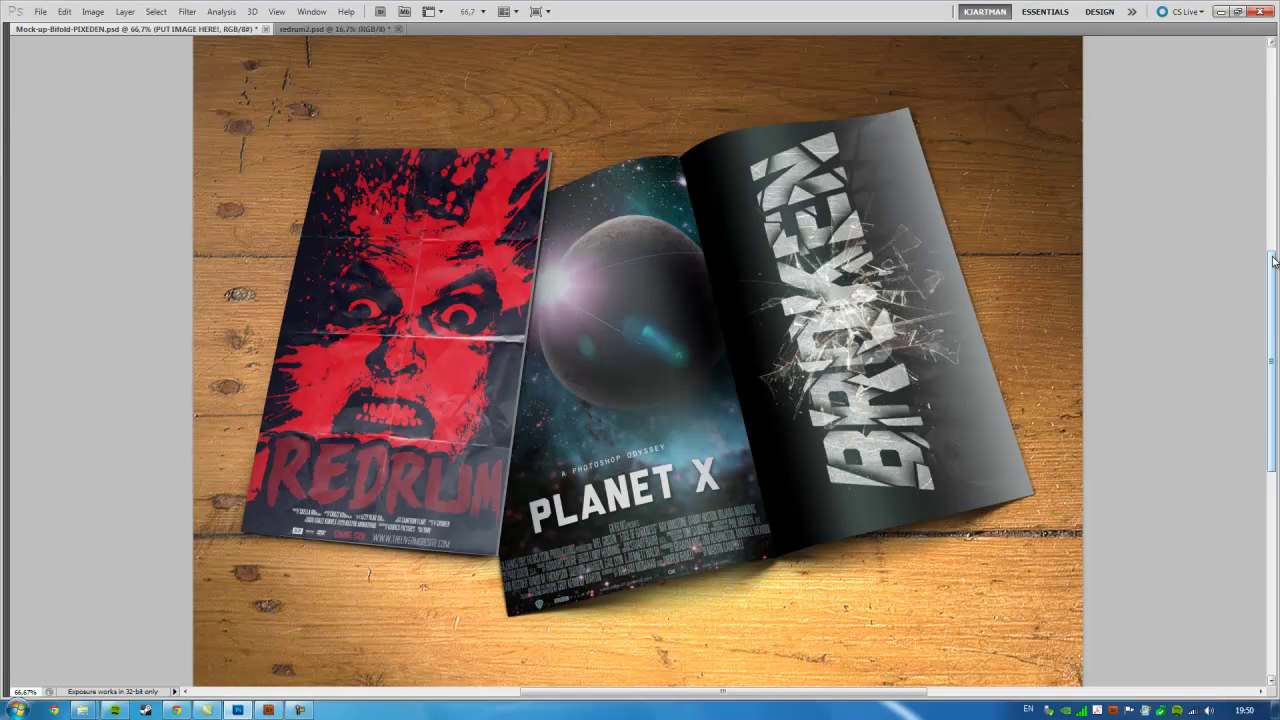